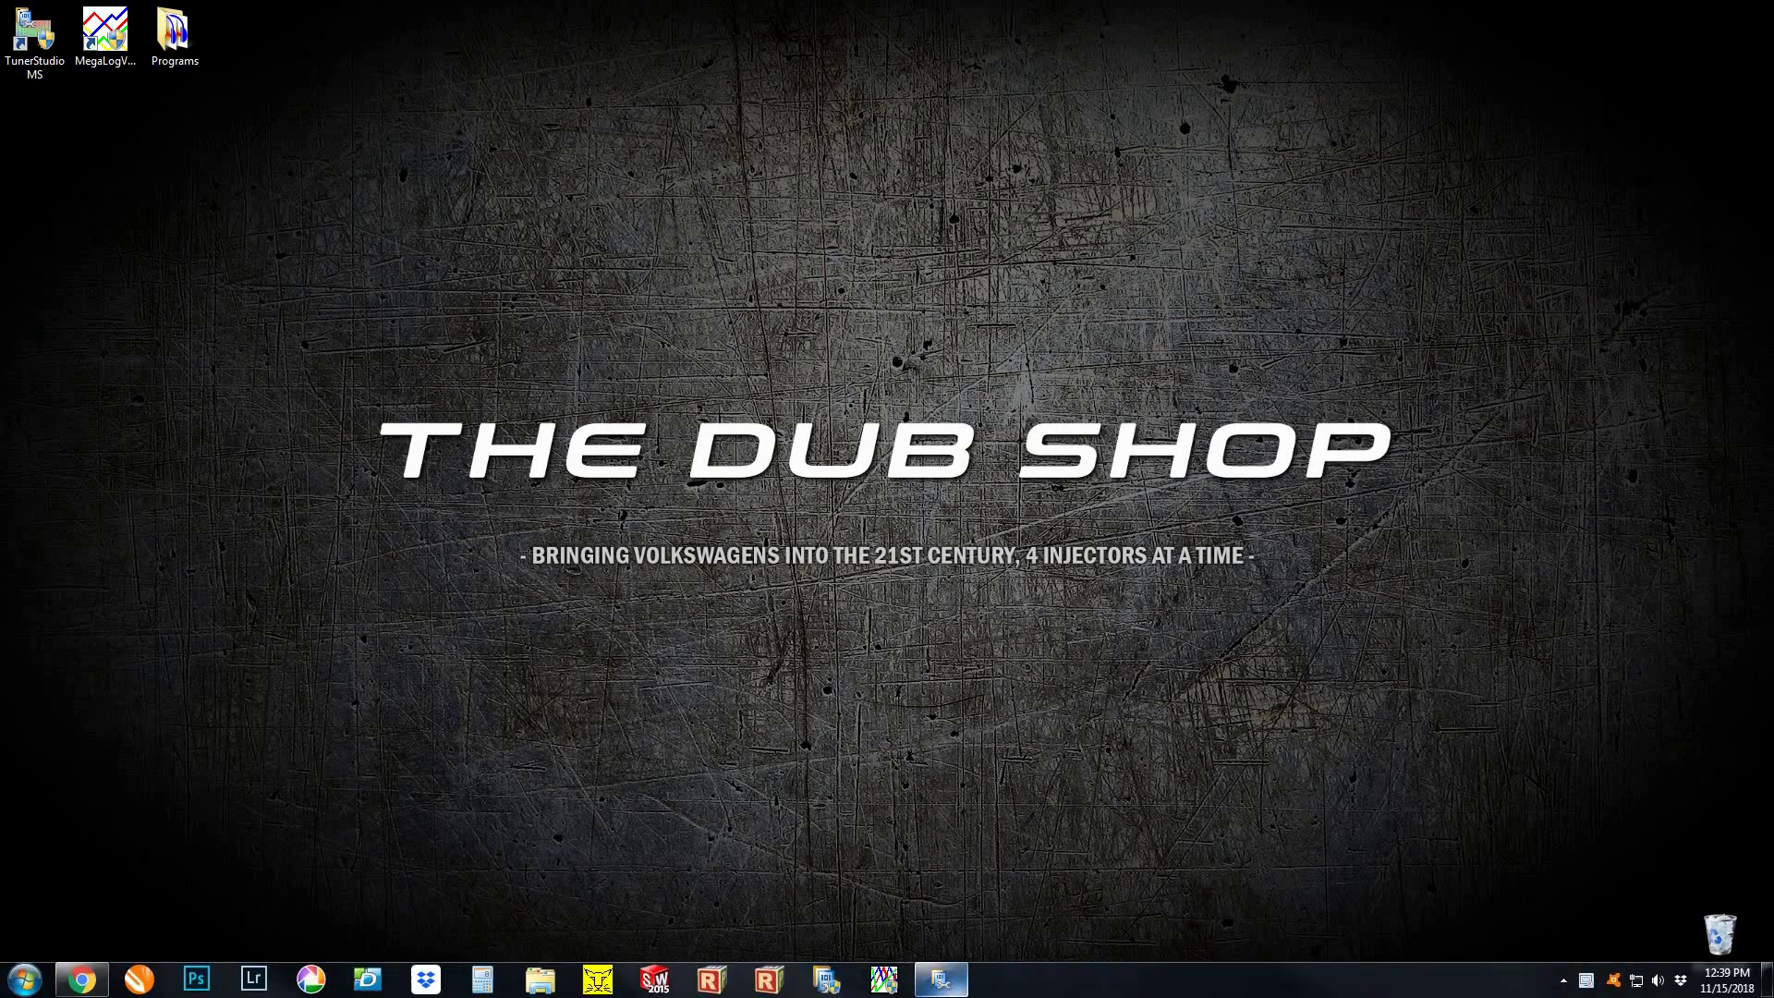
# Restore the TunerStudio MS window to its Getting Started page from the taskbar
pyautogui.click(941, 979)
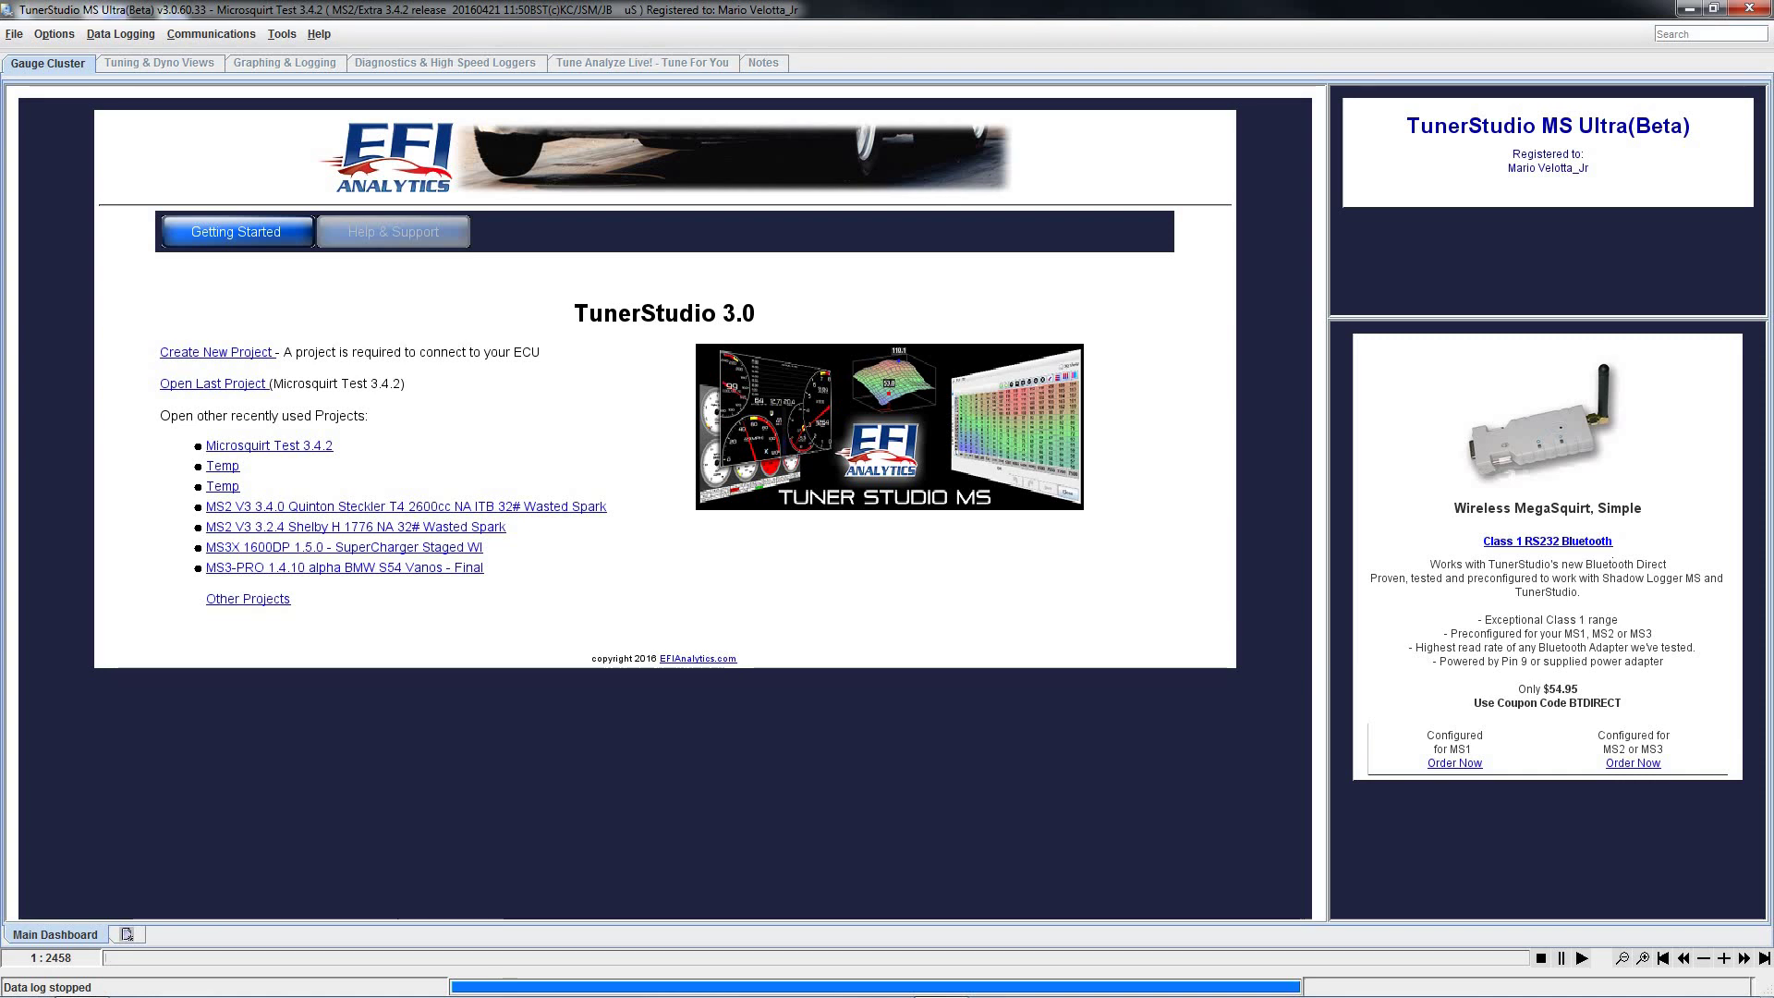
# Load the recent Microsquirt Test 3.4.2 project to show its Gauge Cluster
pyautogui.click(275, 447)
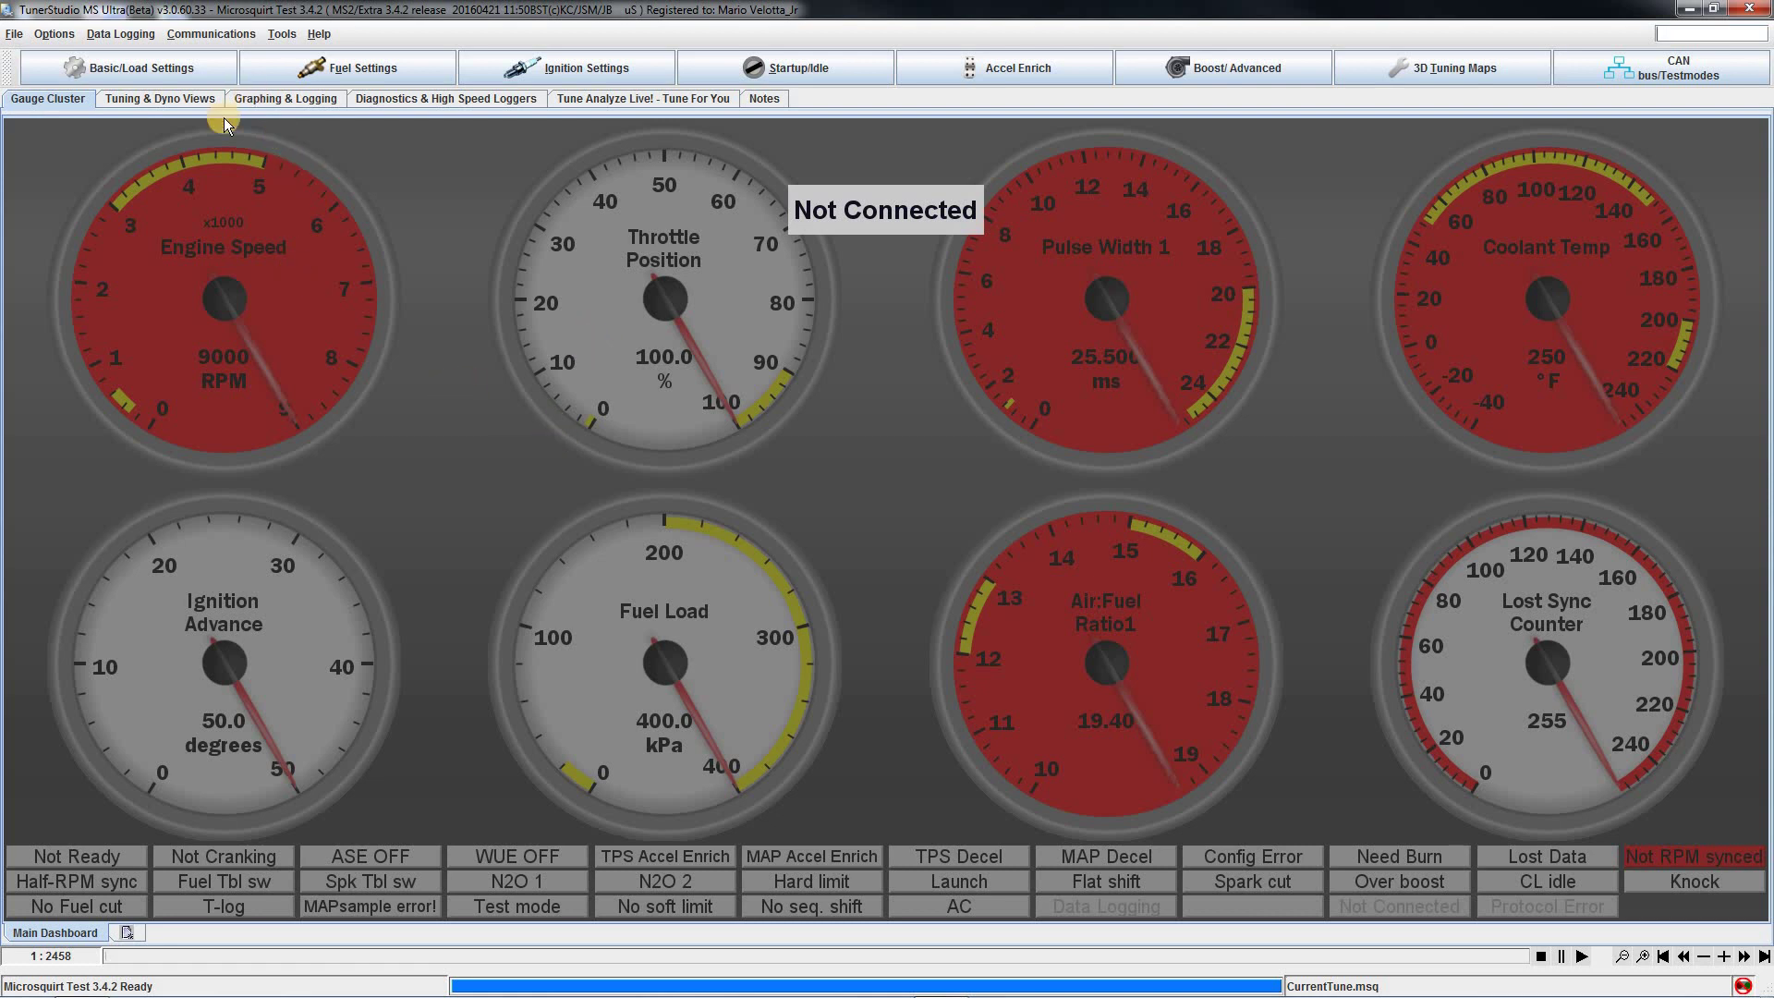
# Start the Add Custom Channel Wizard and define Fuel_Pressure on adc6 in PSI
pyautogui.click(279, 33)
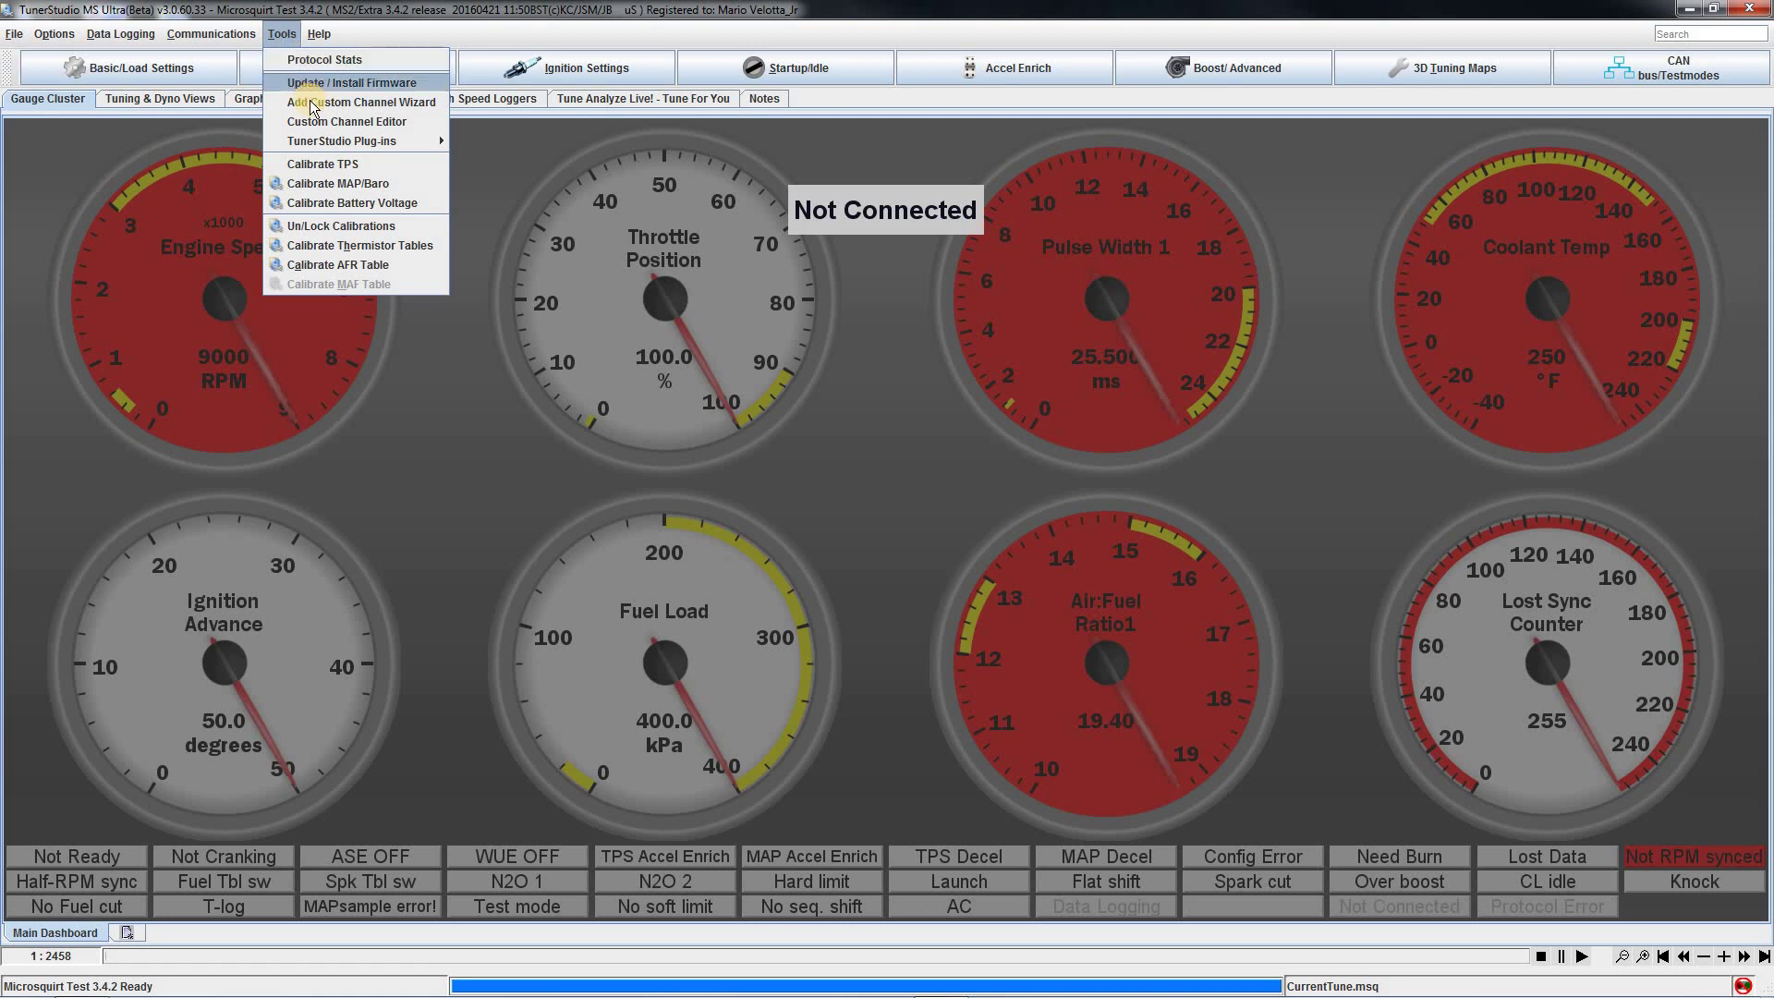
pyautogui.click(371, 101)
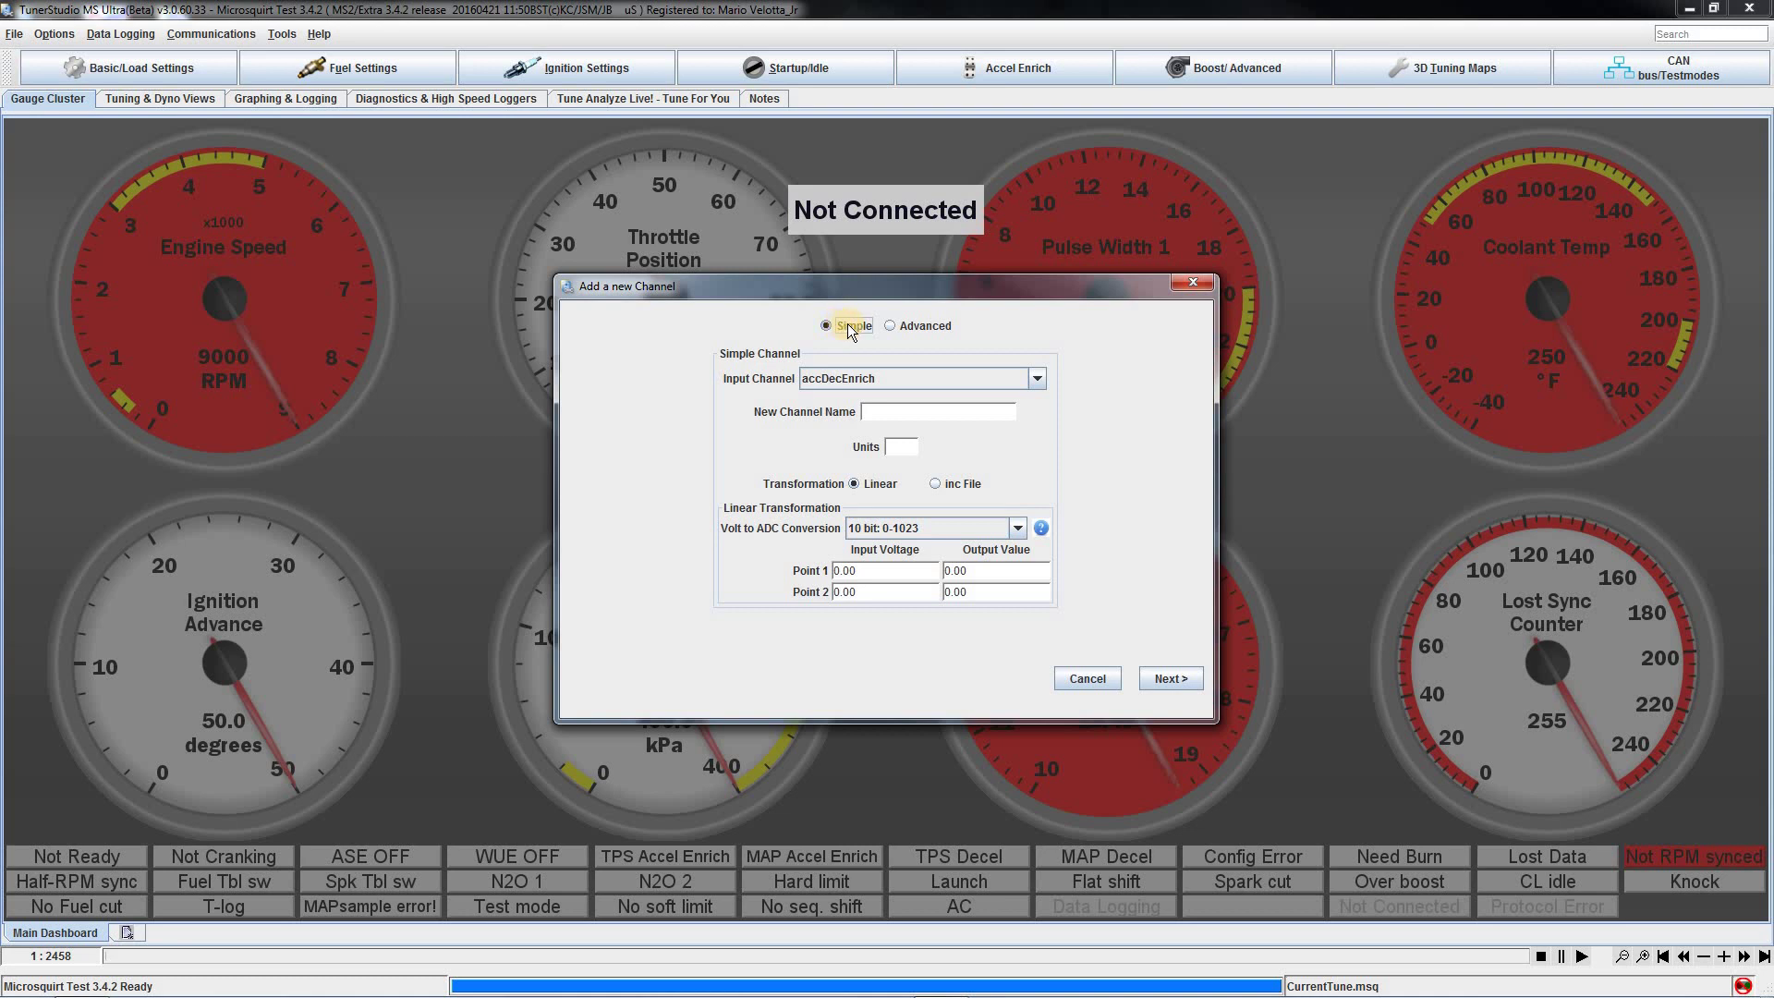
pyautogui.click(826, 379)
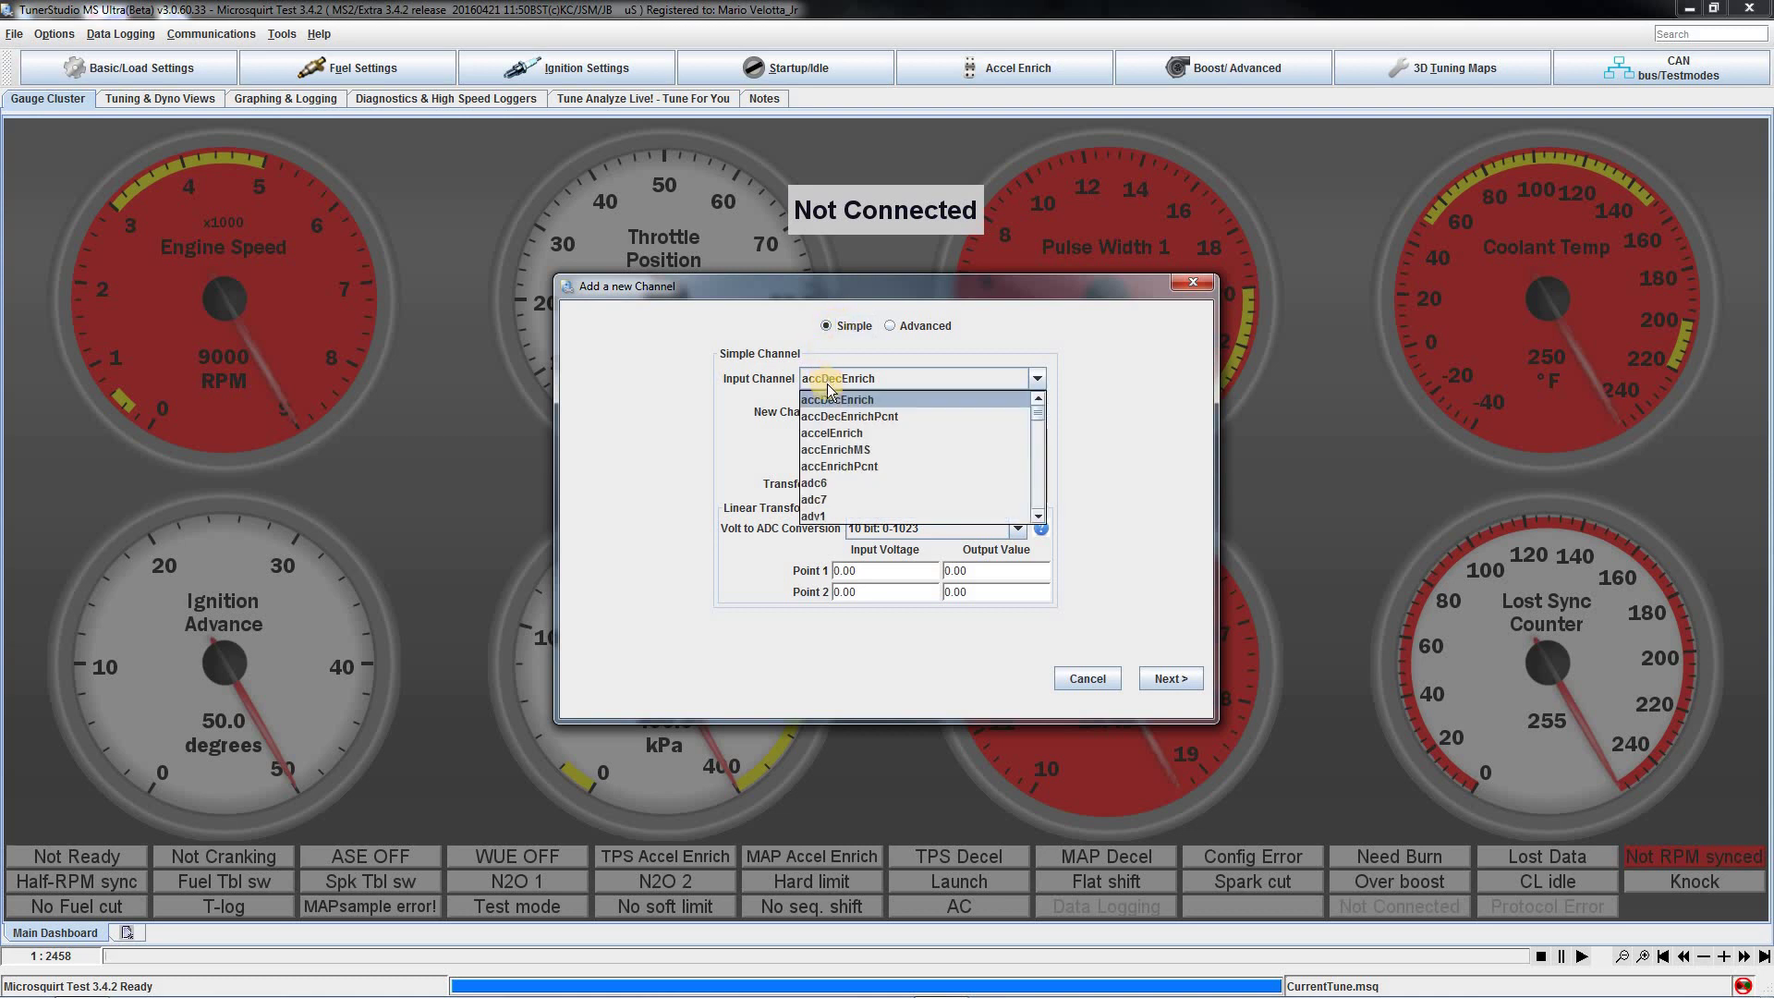
pyautogui.click(829, 482)
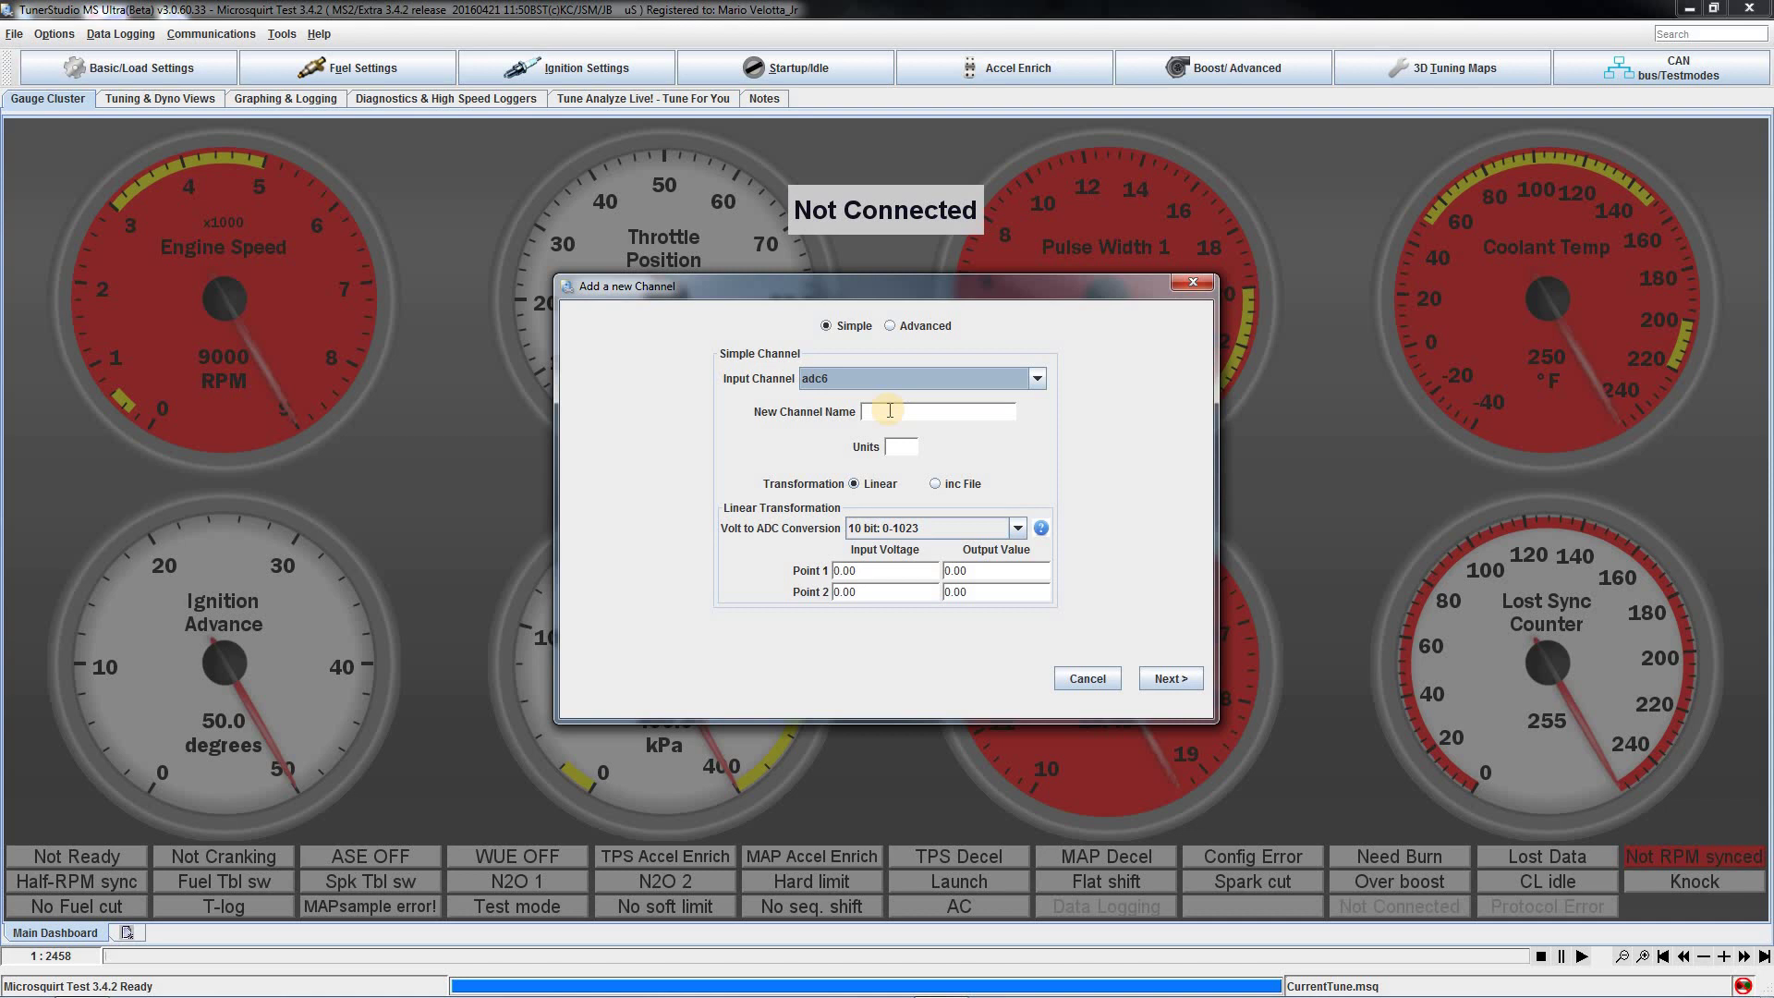
pyautogui.click(890, 410)
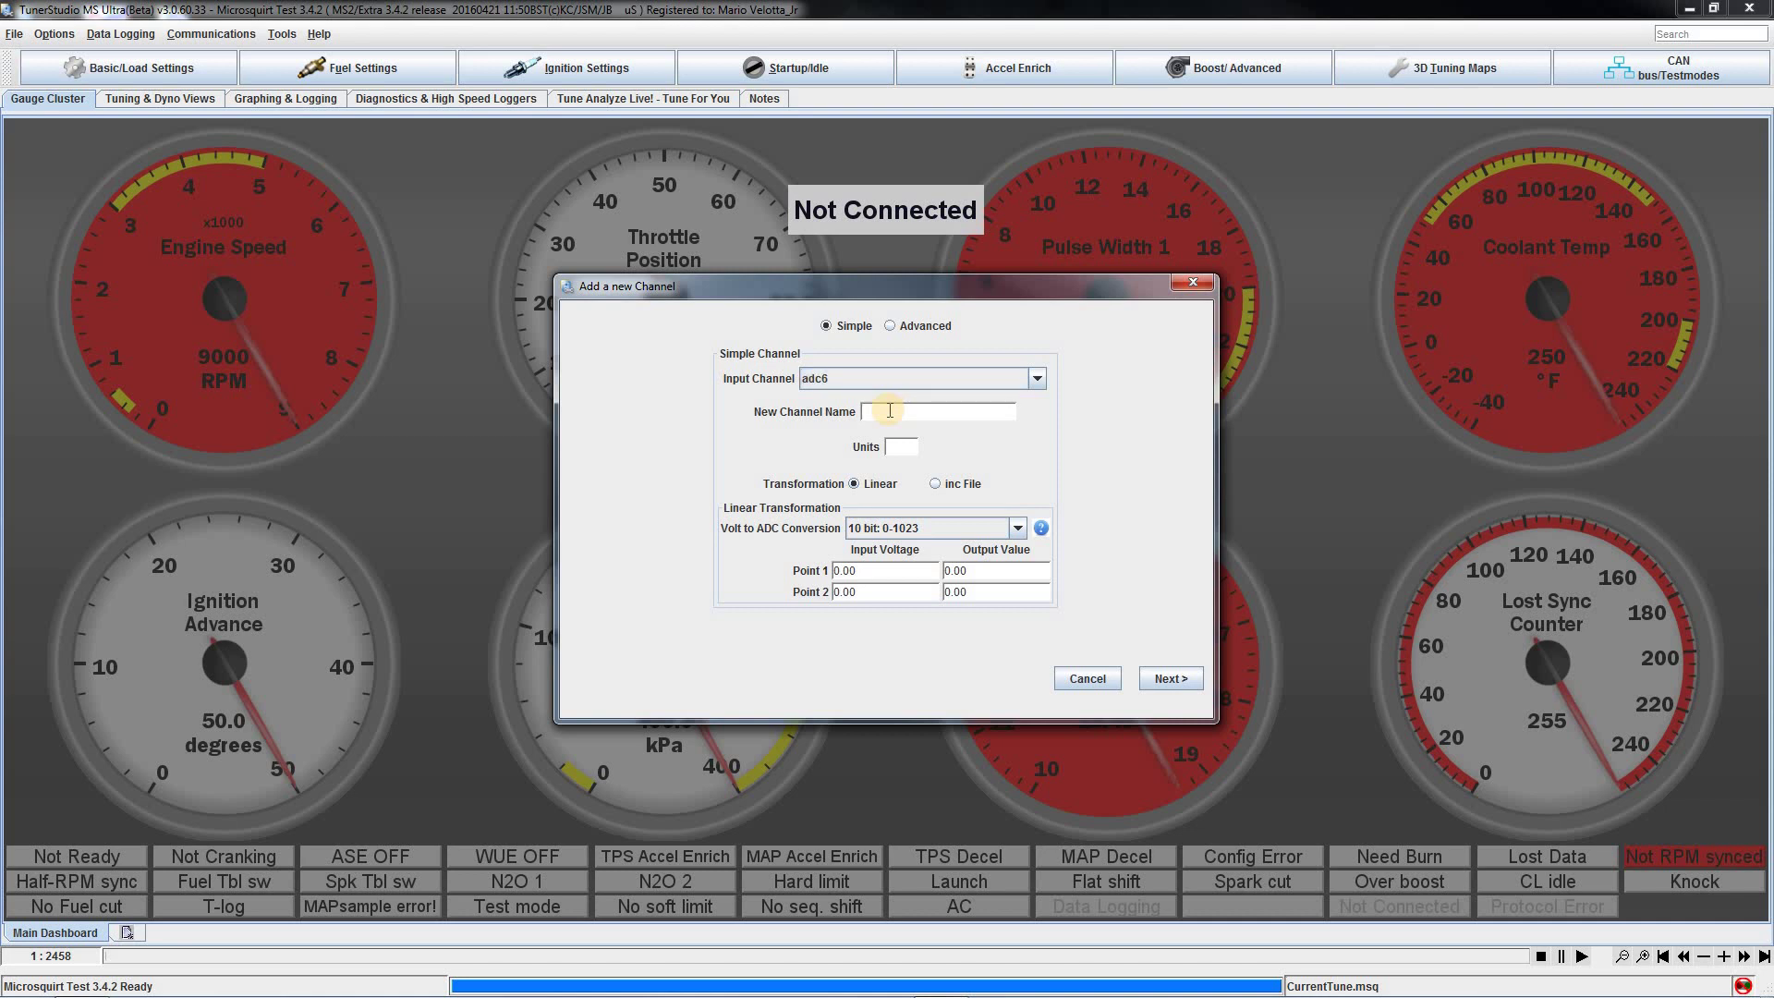
pyautogui.write('Fuel')
pyautogui.write('_Pressure')
pyautogui.write('PS')
pyautogui.write('I')
# Keep 10 bit: 0-1023 conversion and calibrate 0.5 V to 0 and 4.5 V to 100
pyautogui.click(859, 529)
pyautogui.click(872, 530)
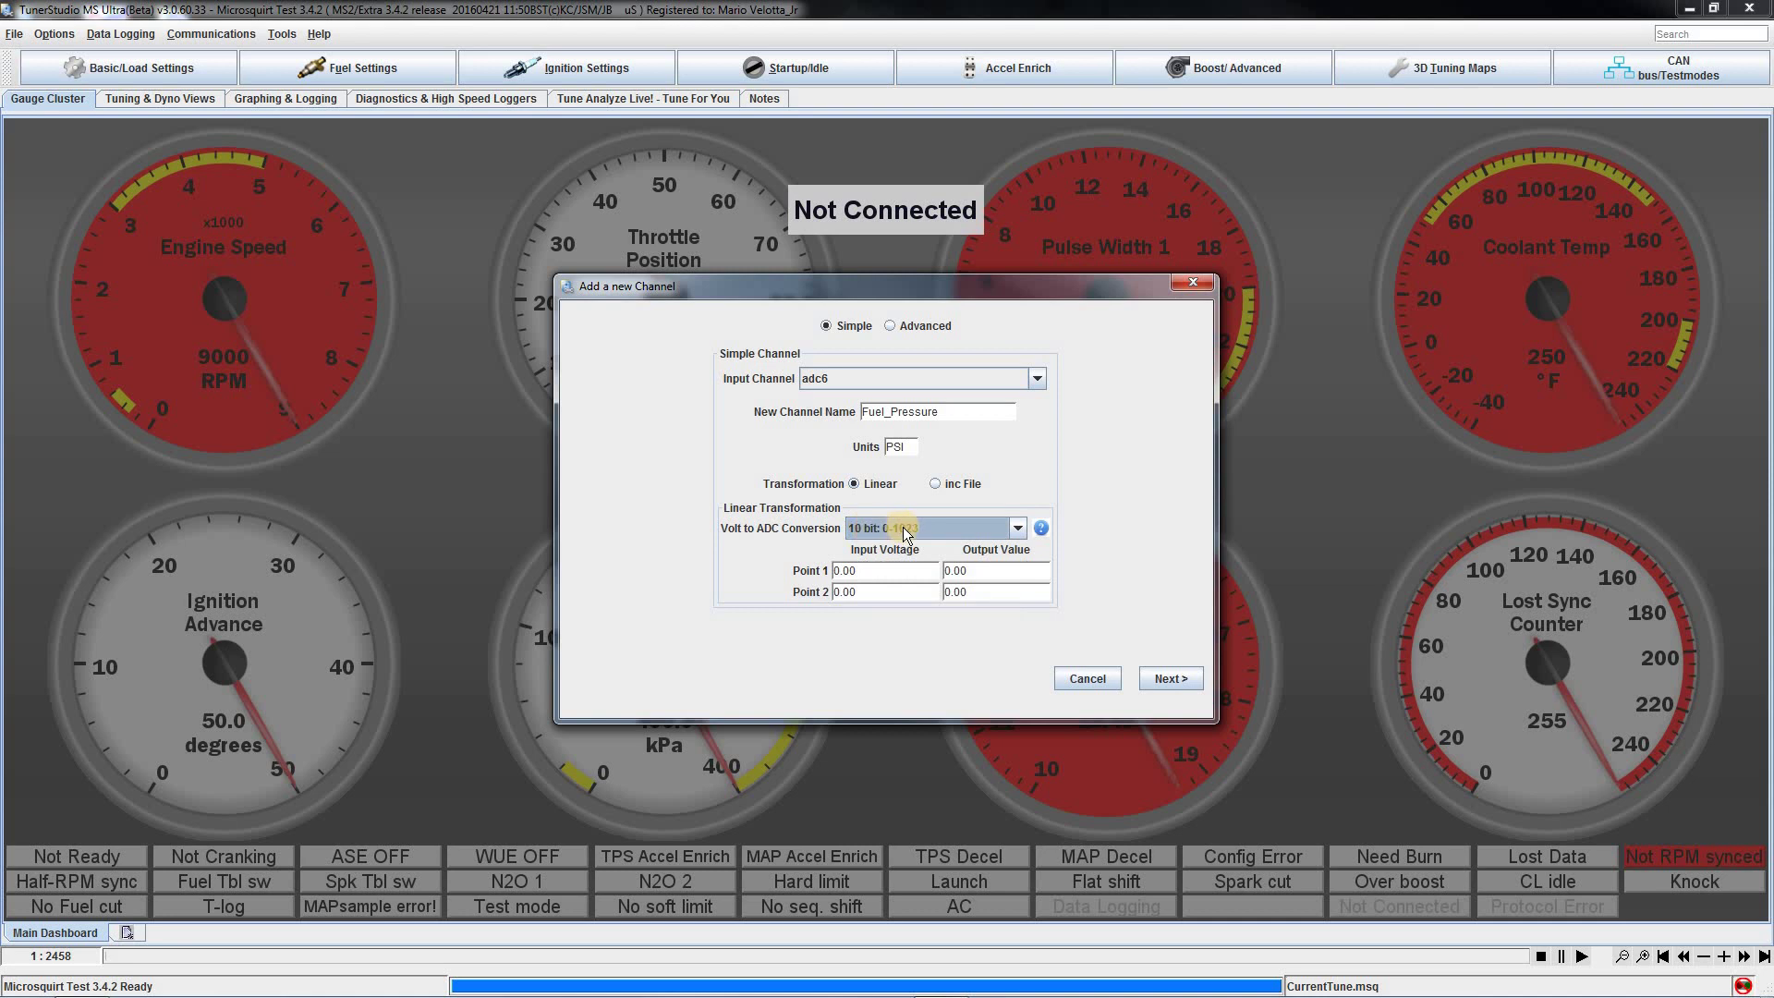
pyautogui.click(868, 571)
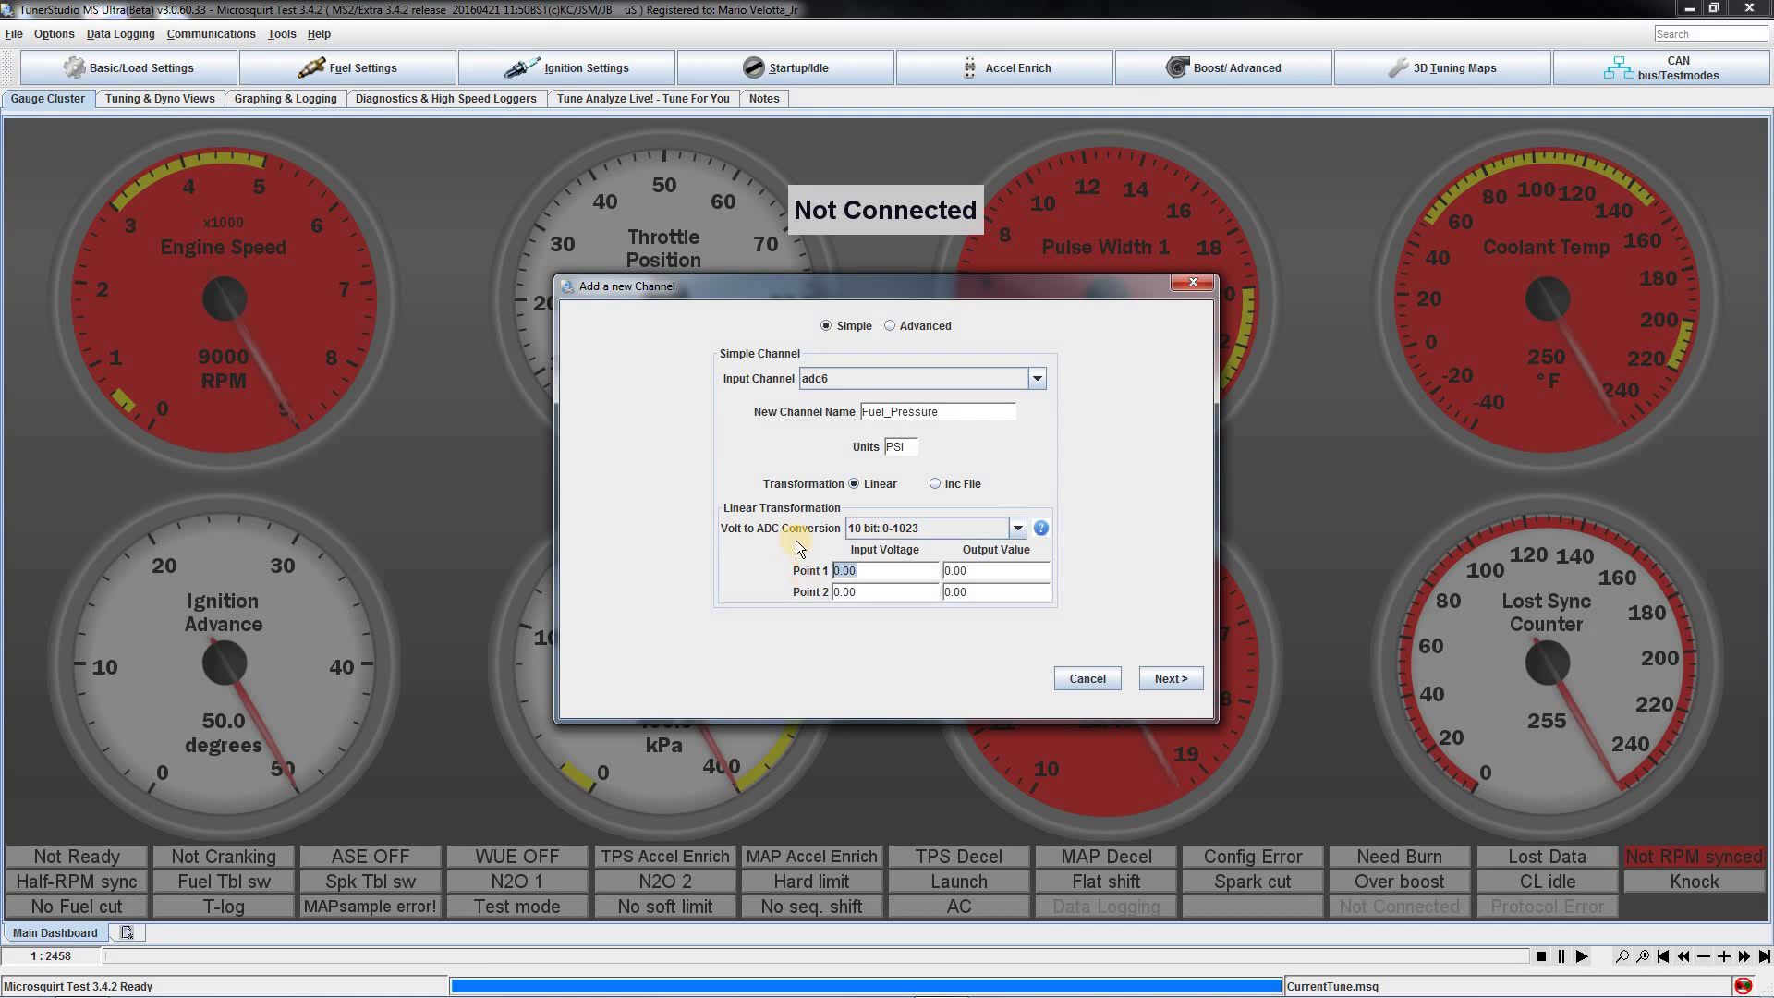
pyautogui.write('.5')
pyautogui.click(843, 587)
pyautogui.write('4.5')
pyautogui.click(951, 592)
# Enable a gauge template named Fuel_Pressure, titled Fuel Pressure, with PSI units
pyautogui.click(1164, 679)
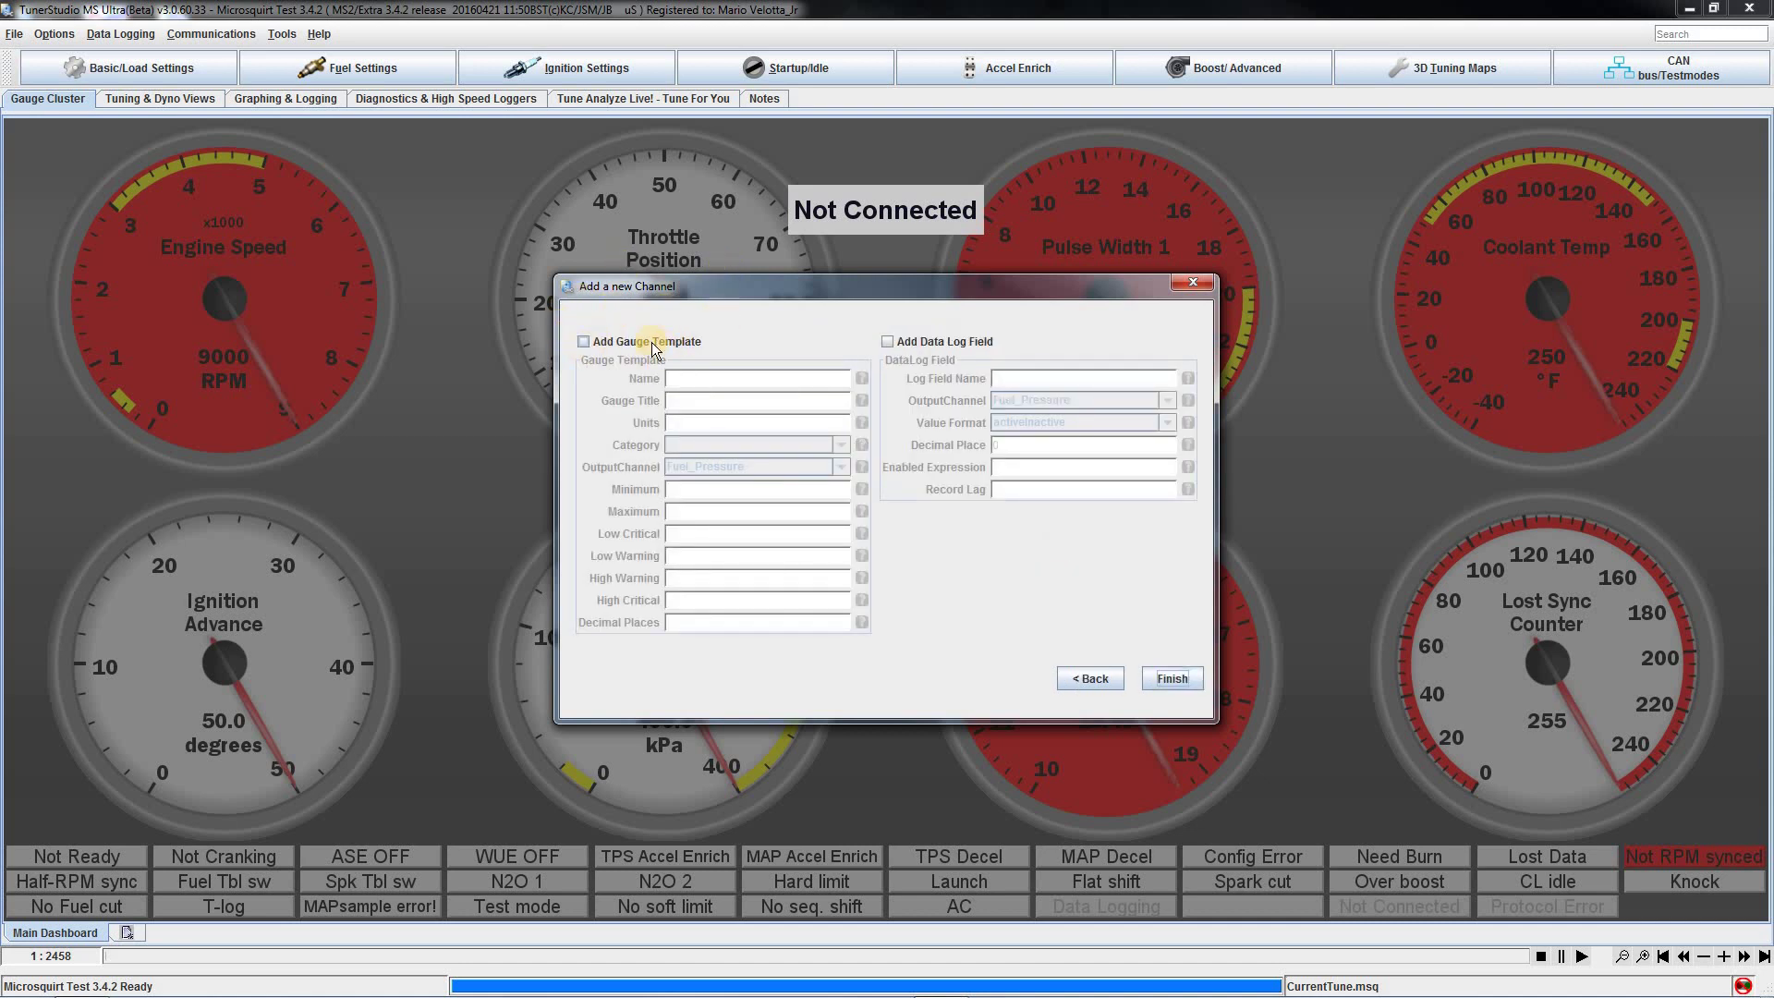
pyautogui.click(584, 341)
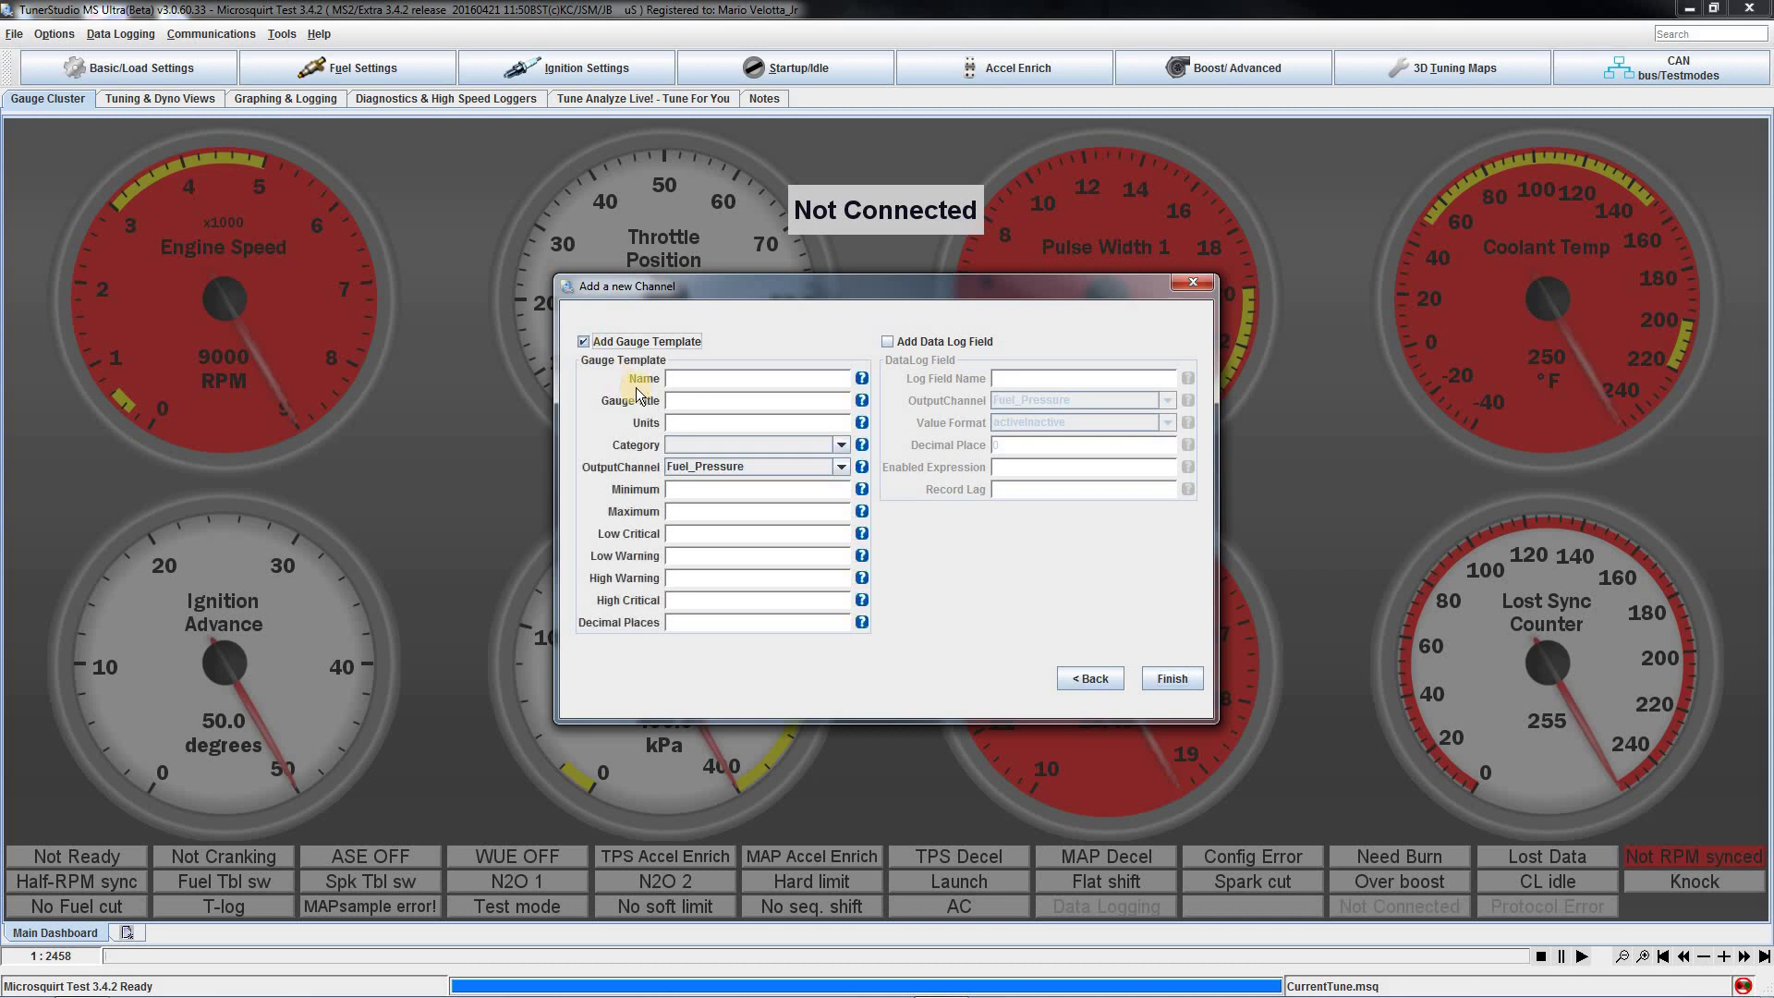
pyautogui.click(694, 381)
pyautogui.write('Fuel_Pressure')
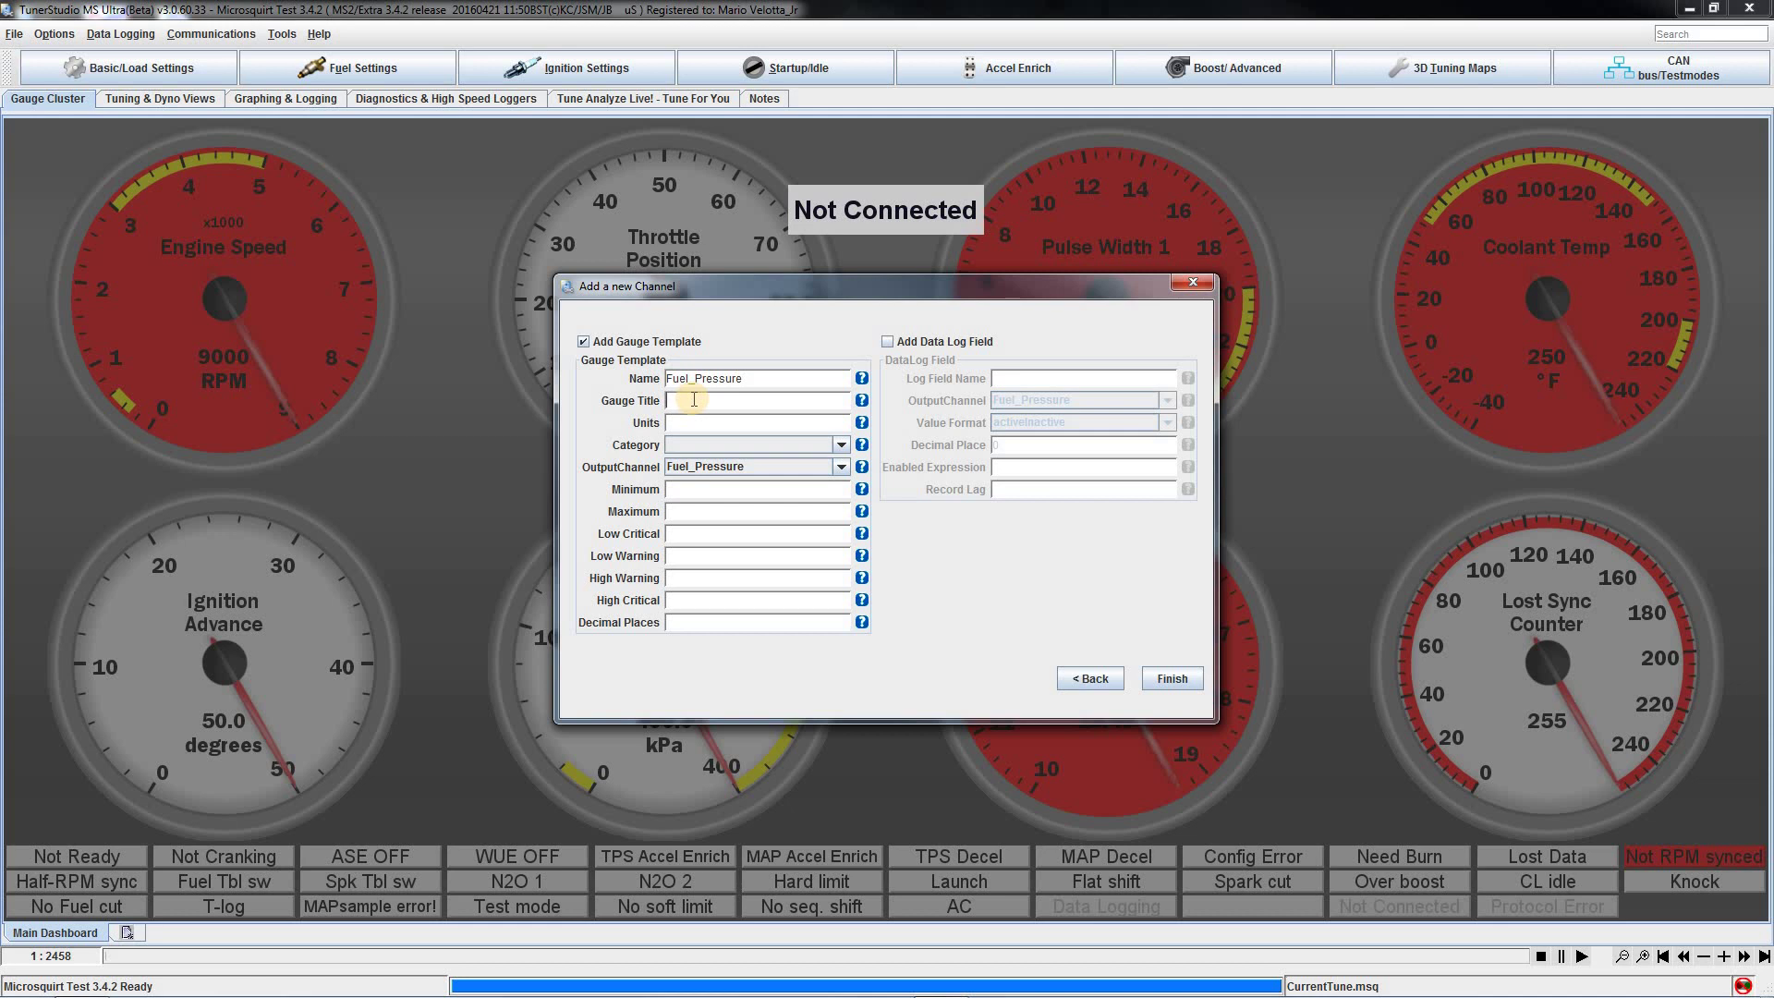
pyautogui.click(694, 399)
pyautogui.write('Fuel Pressure')
pyautogui.click(676, 422)
pyautogui.write('PSI')
# Create a new gauge category called Custom Channels
pyautogui.click(839, 445)
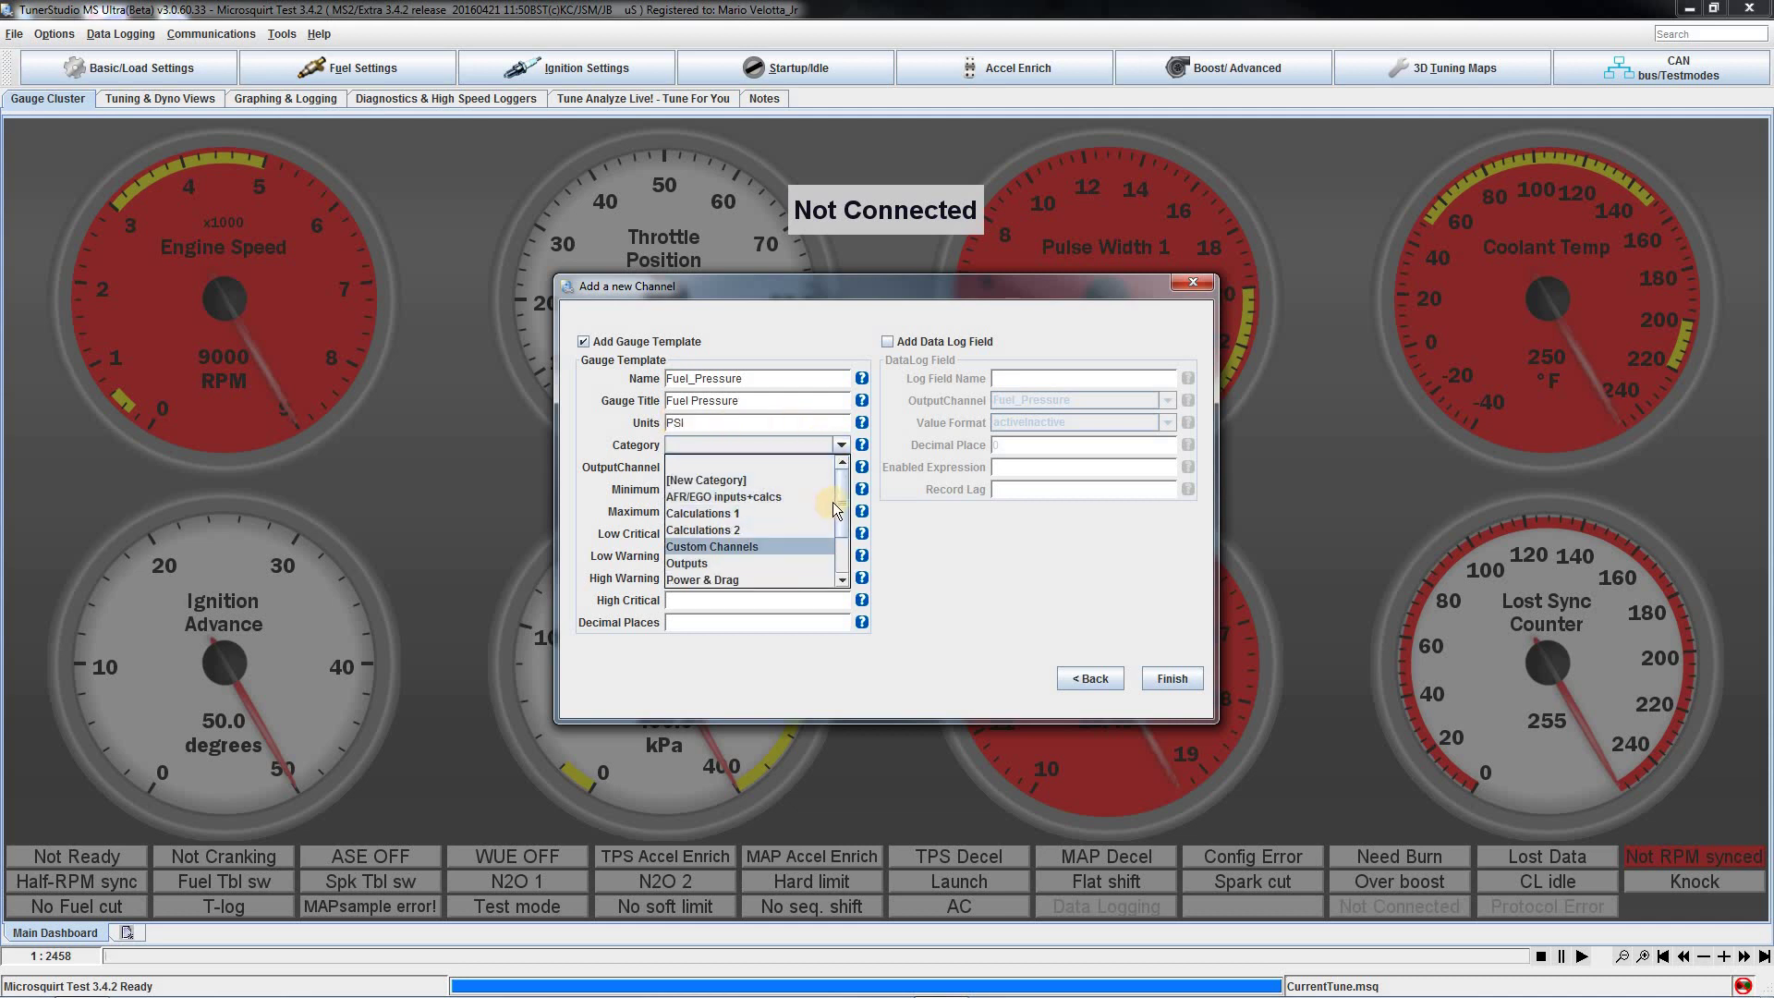
pyautogui.click(750, 478)
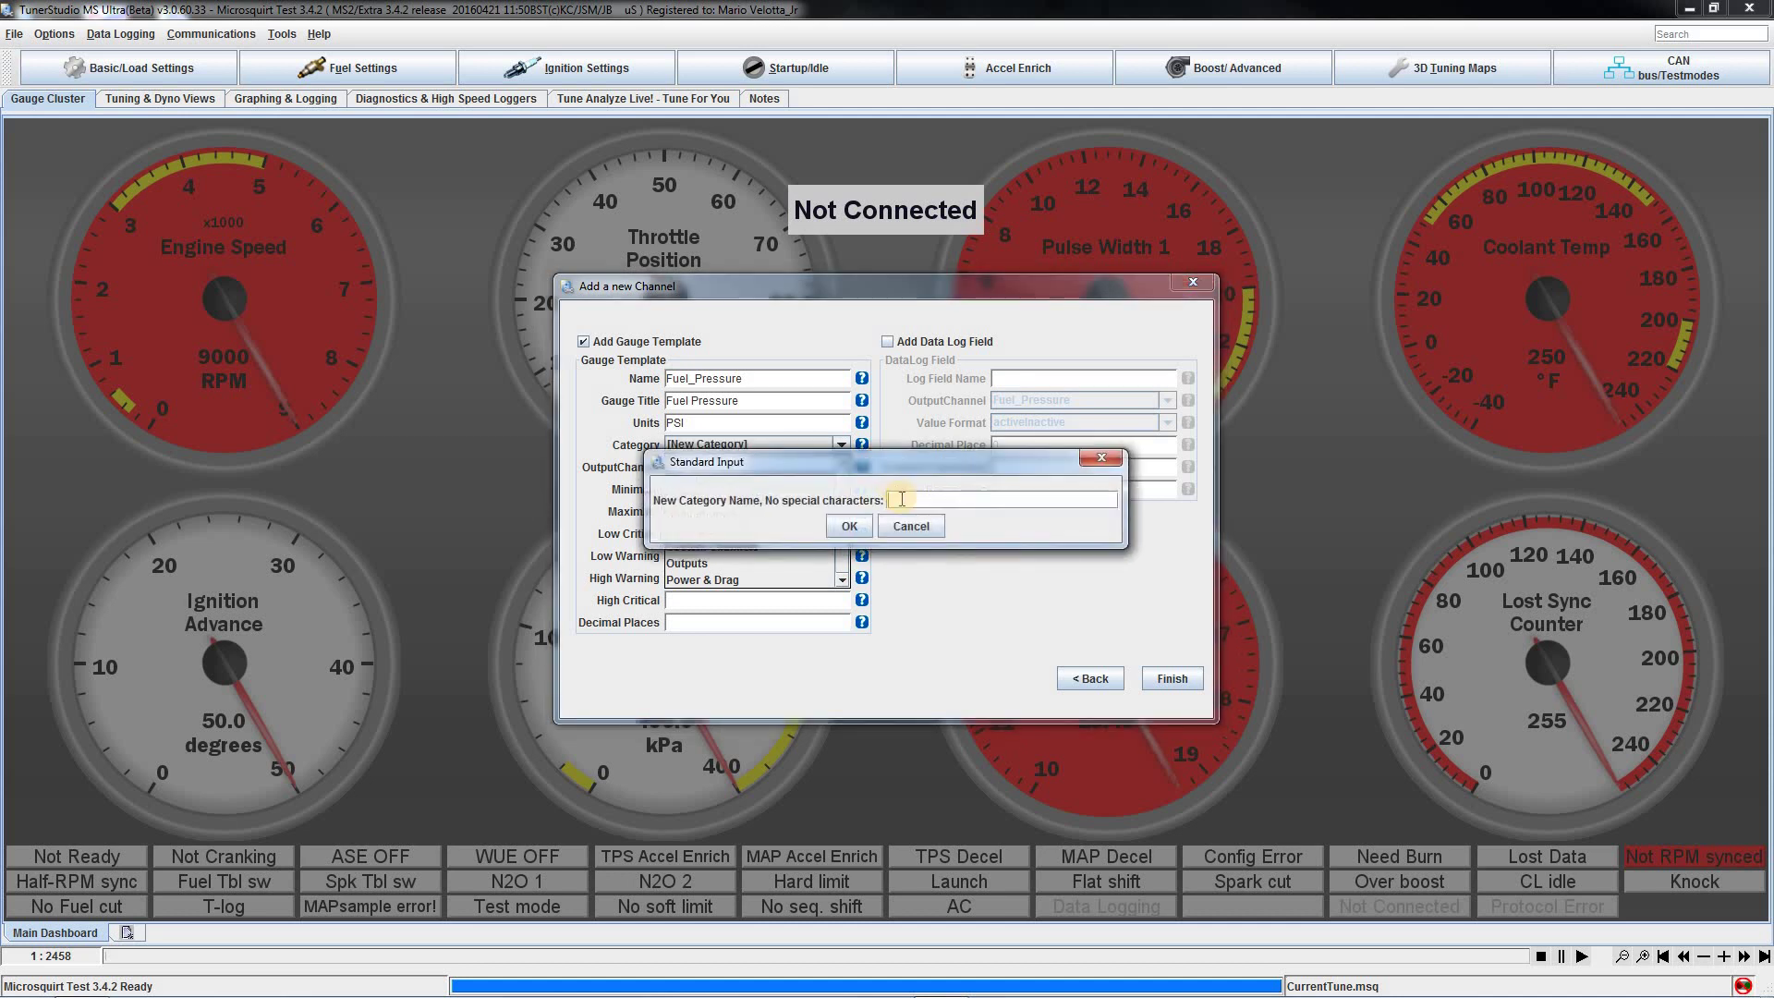
pyautogui.write('C')
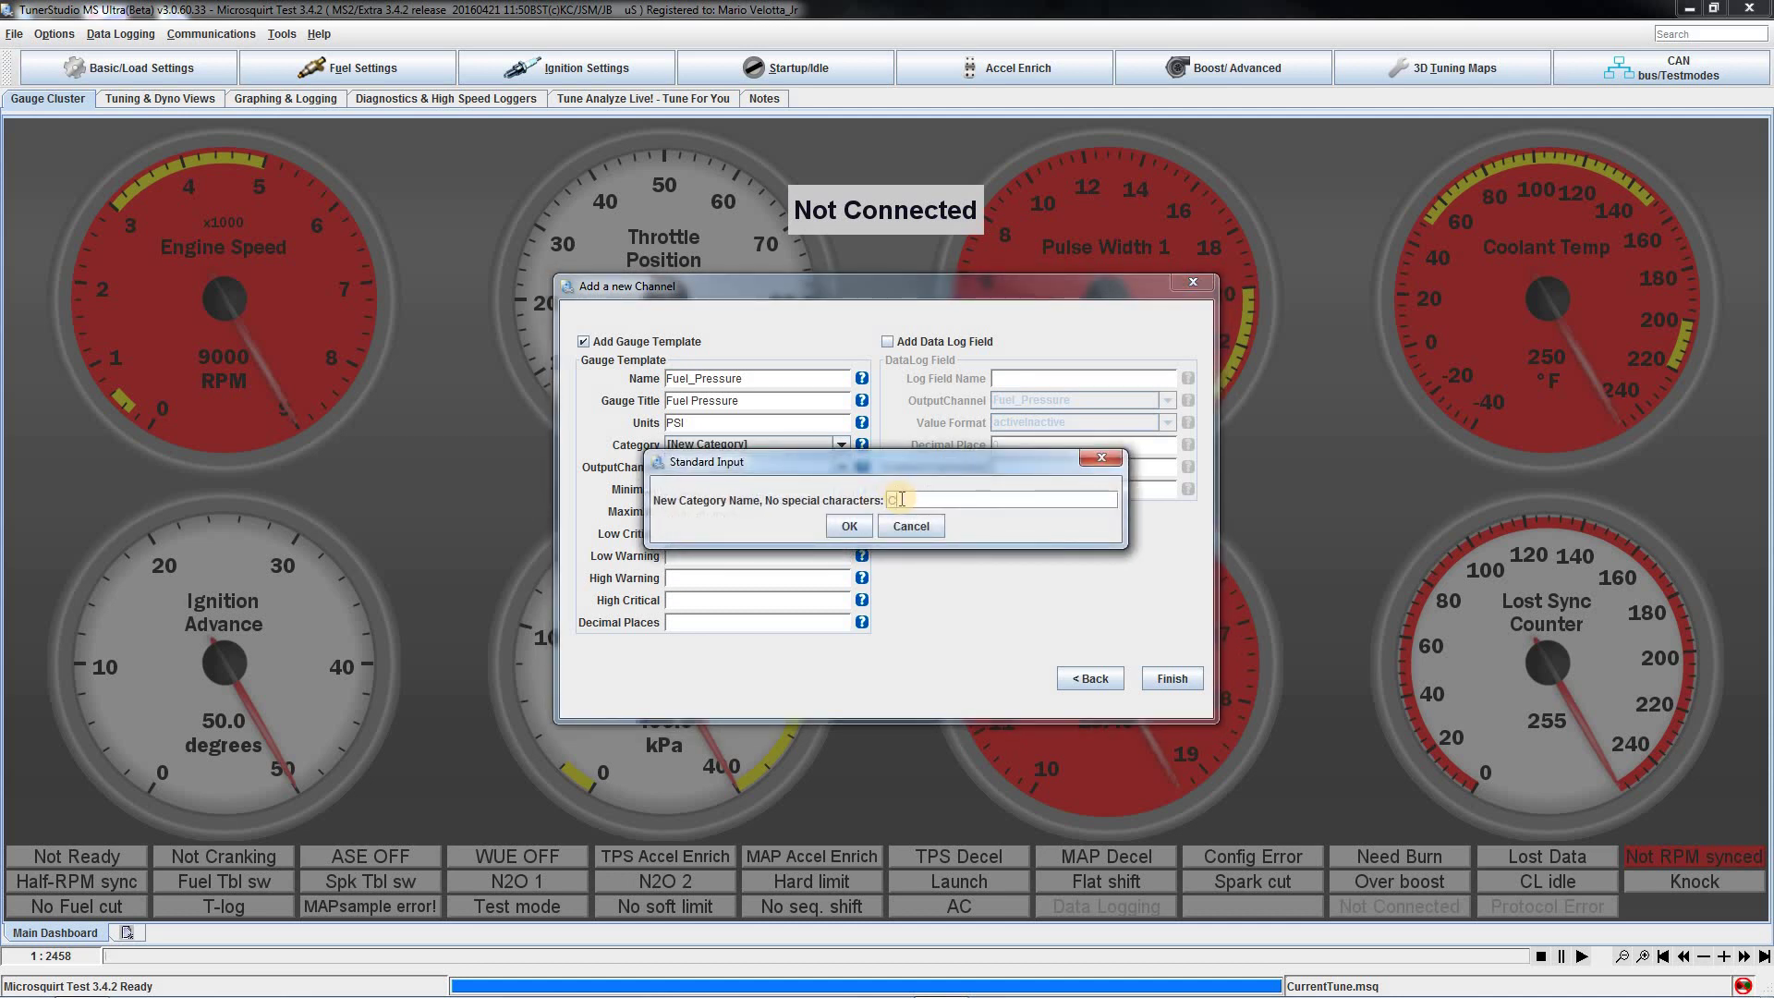
pyautogui.write('ustom Channels')
# Confirm the Custom Channels category and set range 0–100, warnings 30/60, criticals 0/65, 1 decimal
pyautogui.click(848, 526)
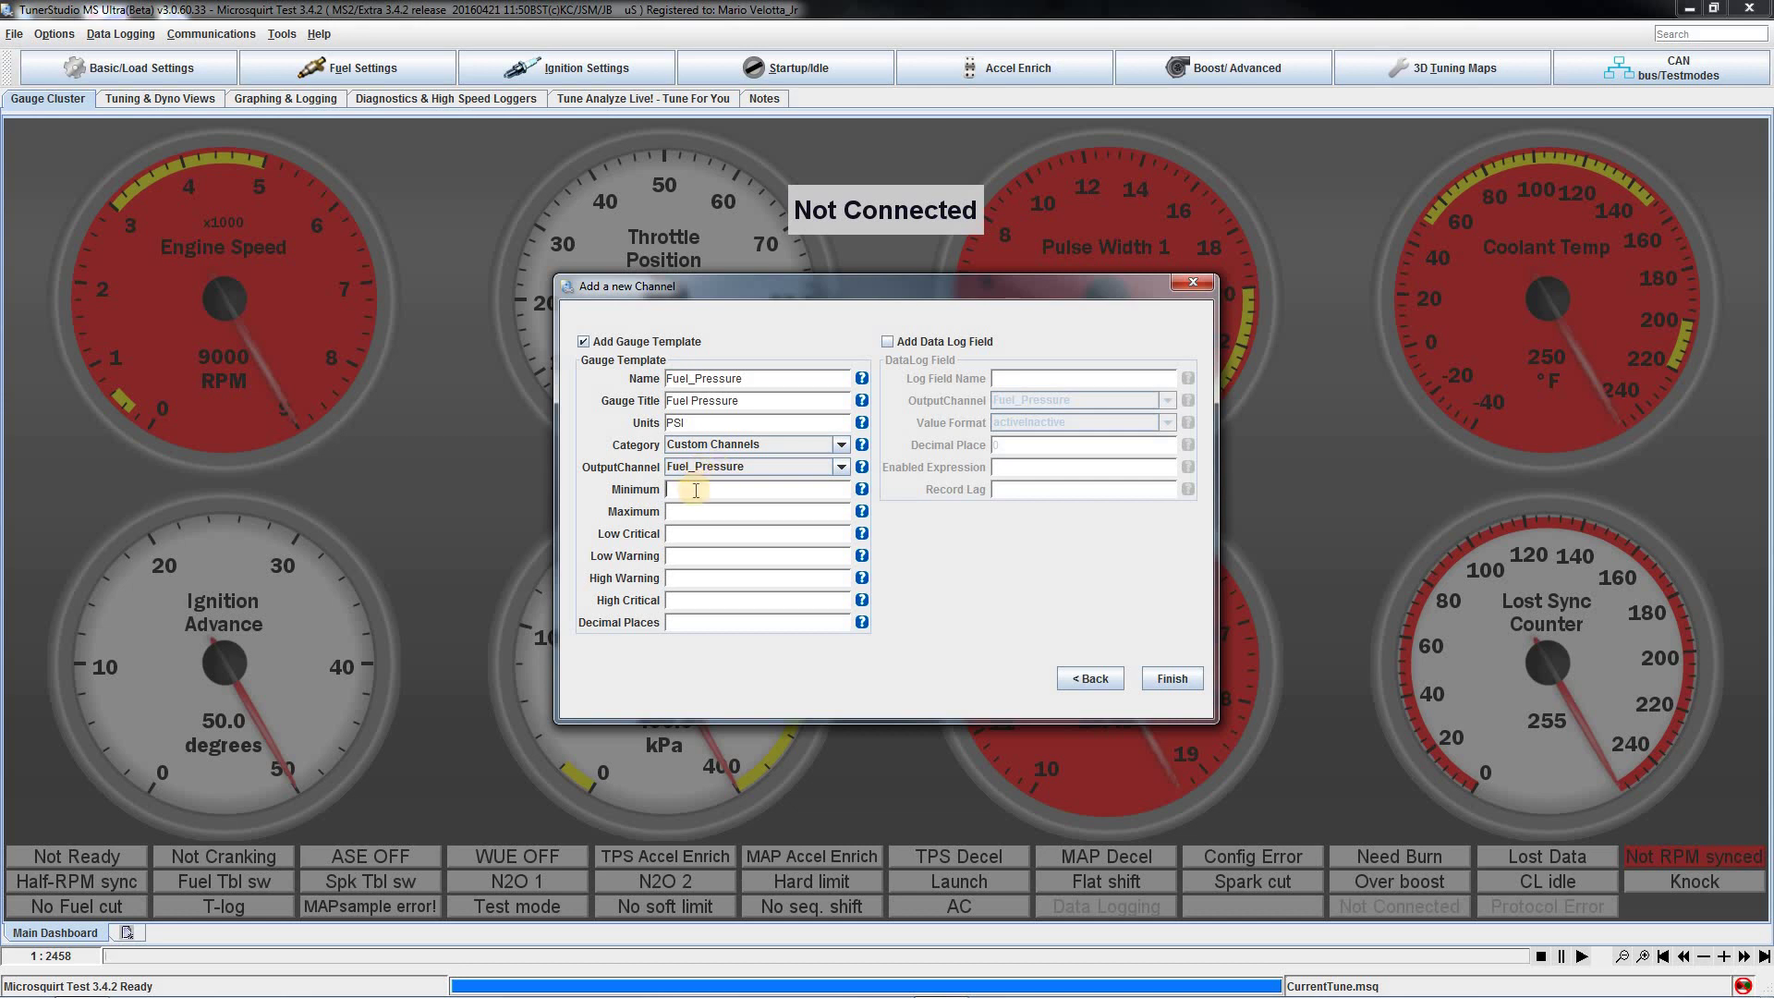
pyautogui.write('0')
pyautogui.write('10')
pyautogui.write('0')
pyautogui.write('30')
pyautogui.write('60')
pyautogui.write('65')
# Enable a data log field named Fuel Pressure with 1 decimal place
pyautogui.click(888, 343)
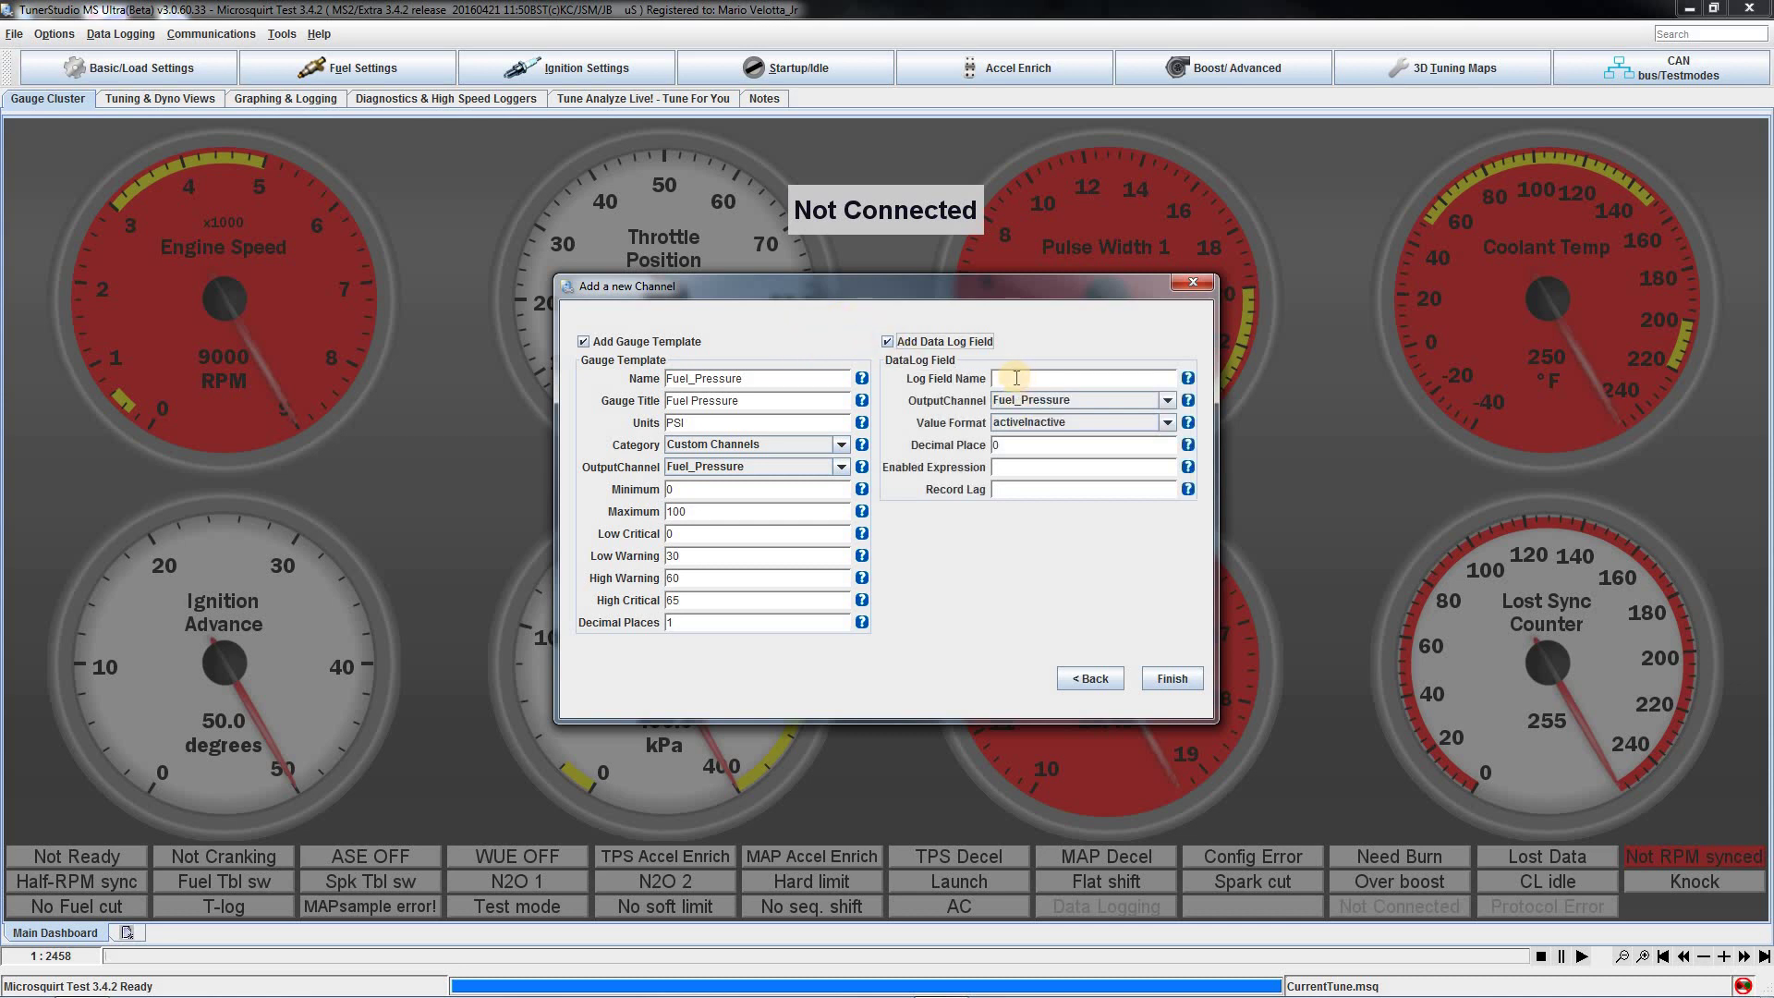
pyautogui.click(1030, 377)
pyautogui.write('Fuel Pressure')
# Finish the wizard and swap the Pulse Width 1 gauge for Custom Channels' Fuel Pressure gauge
pyautogui.click(1171, 679)
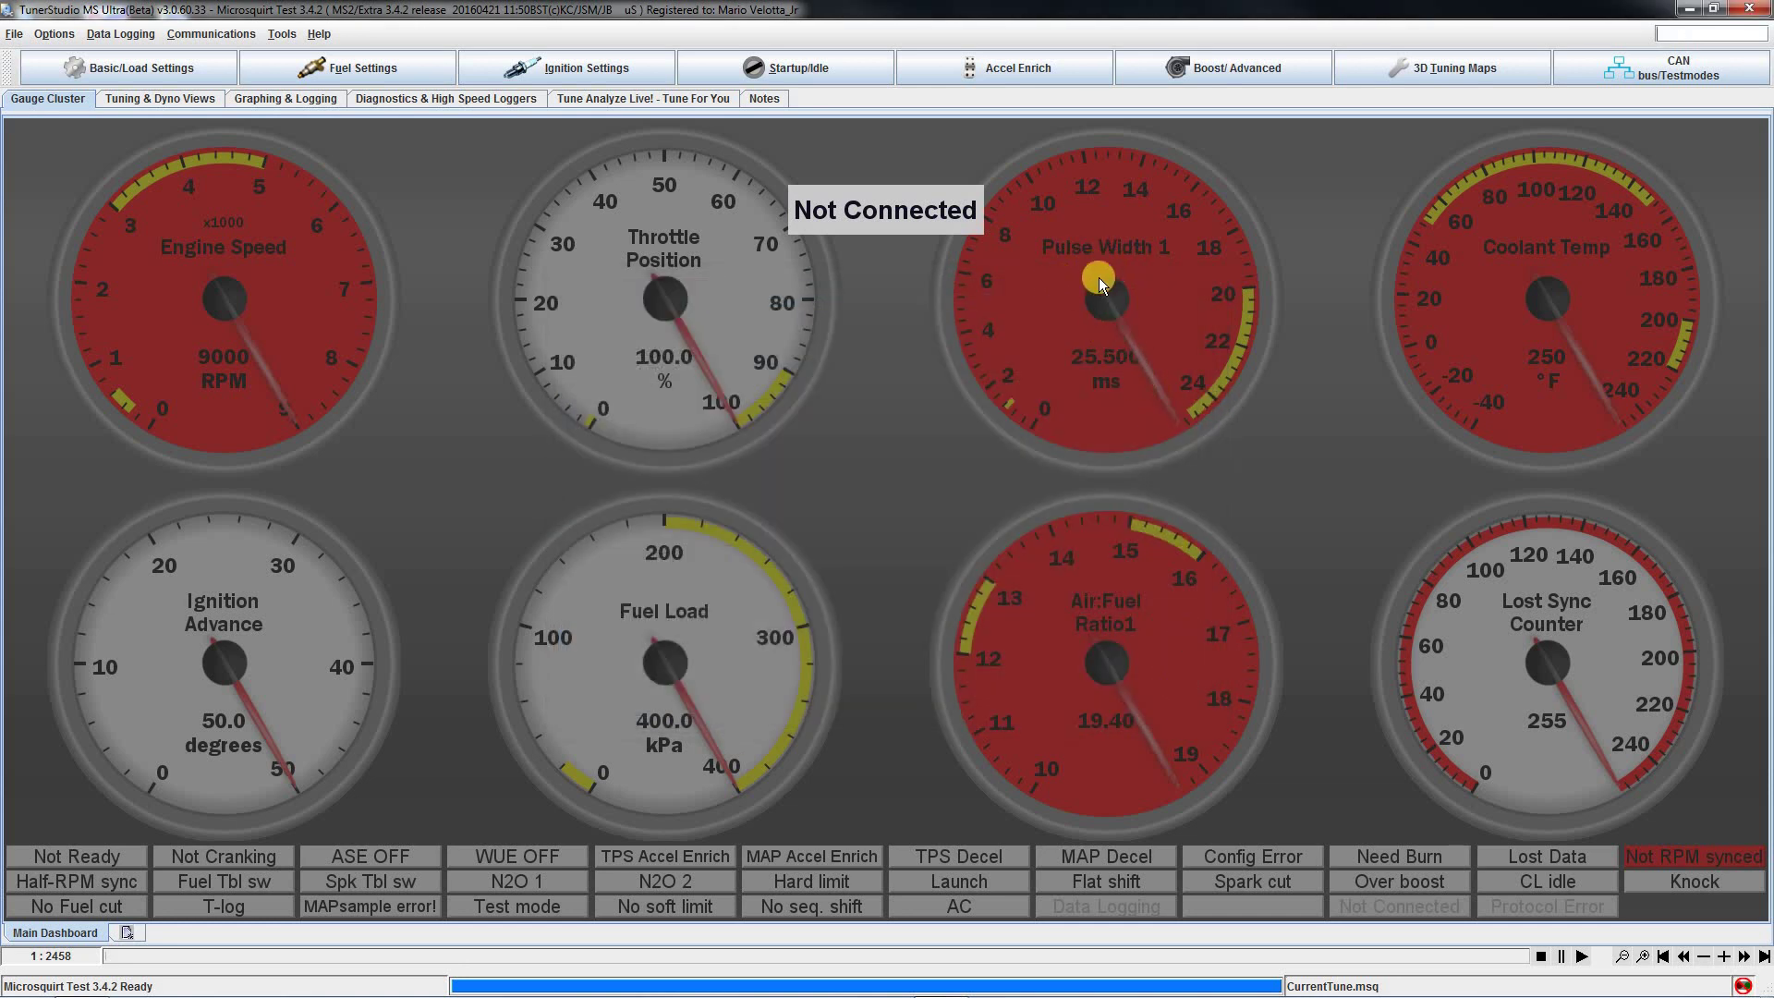
pyautogui.rightClick(1091, 300)
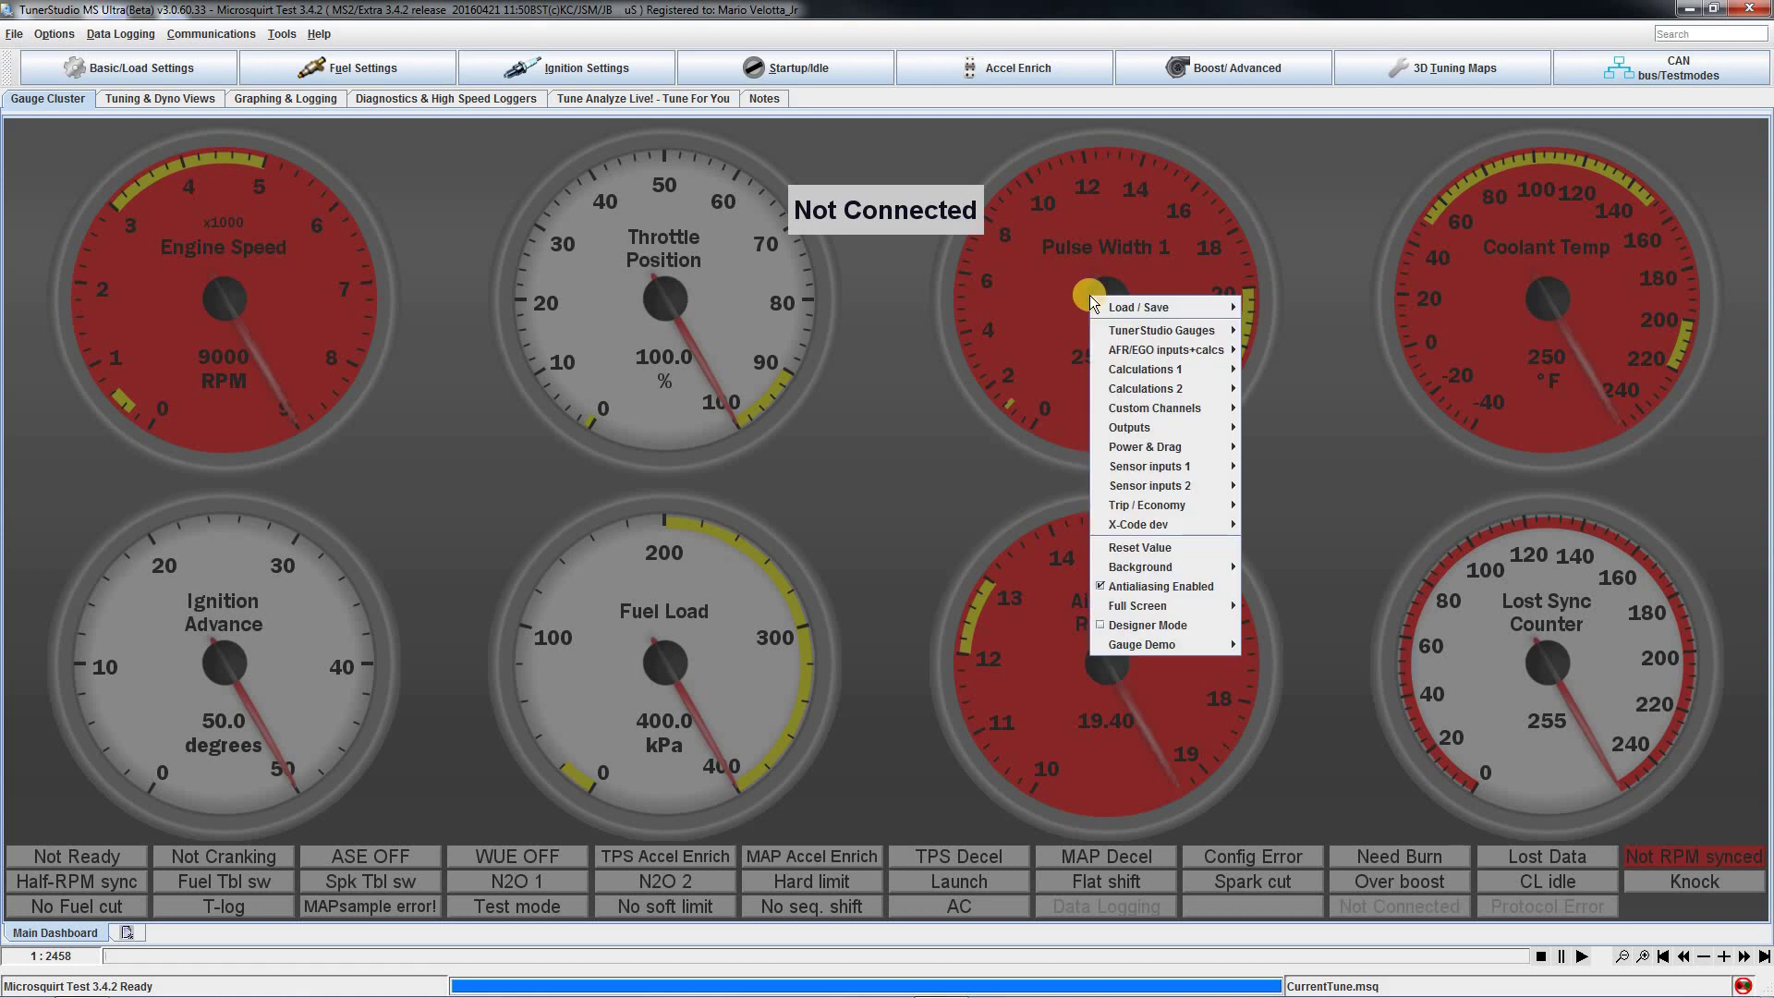
pyautogui.click(1141, 407)
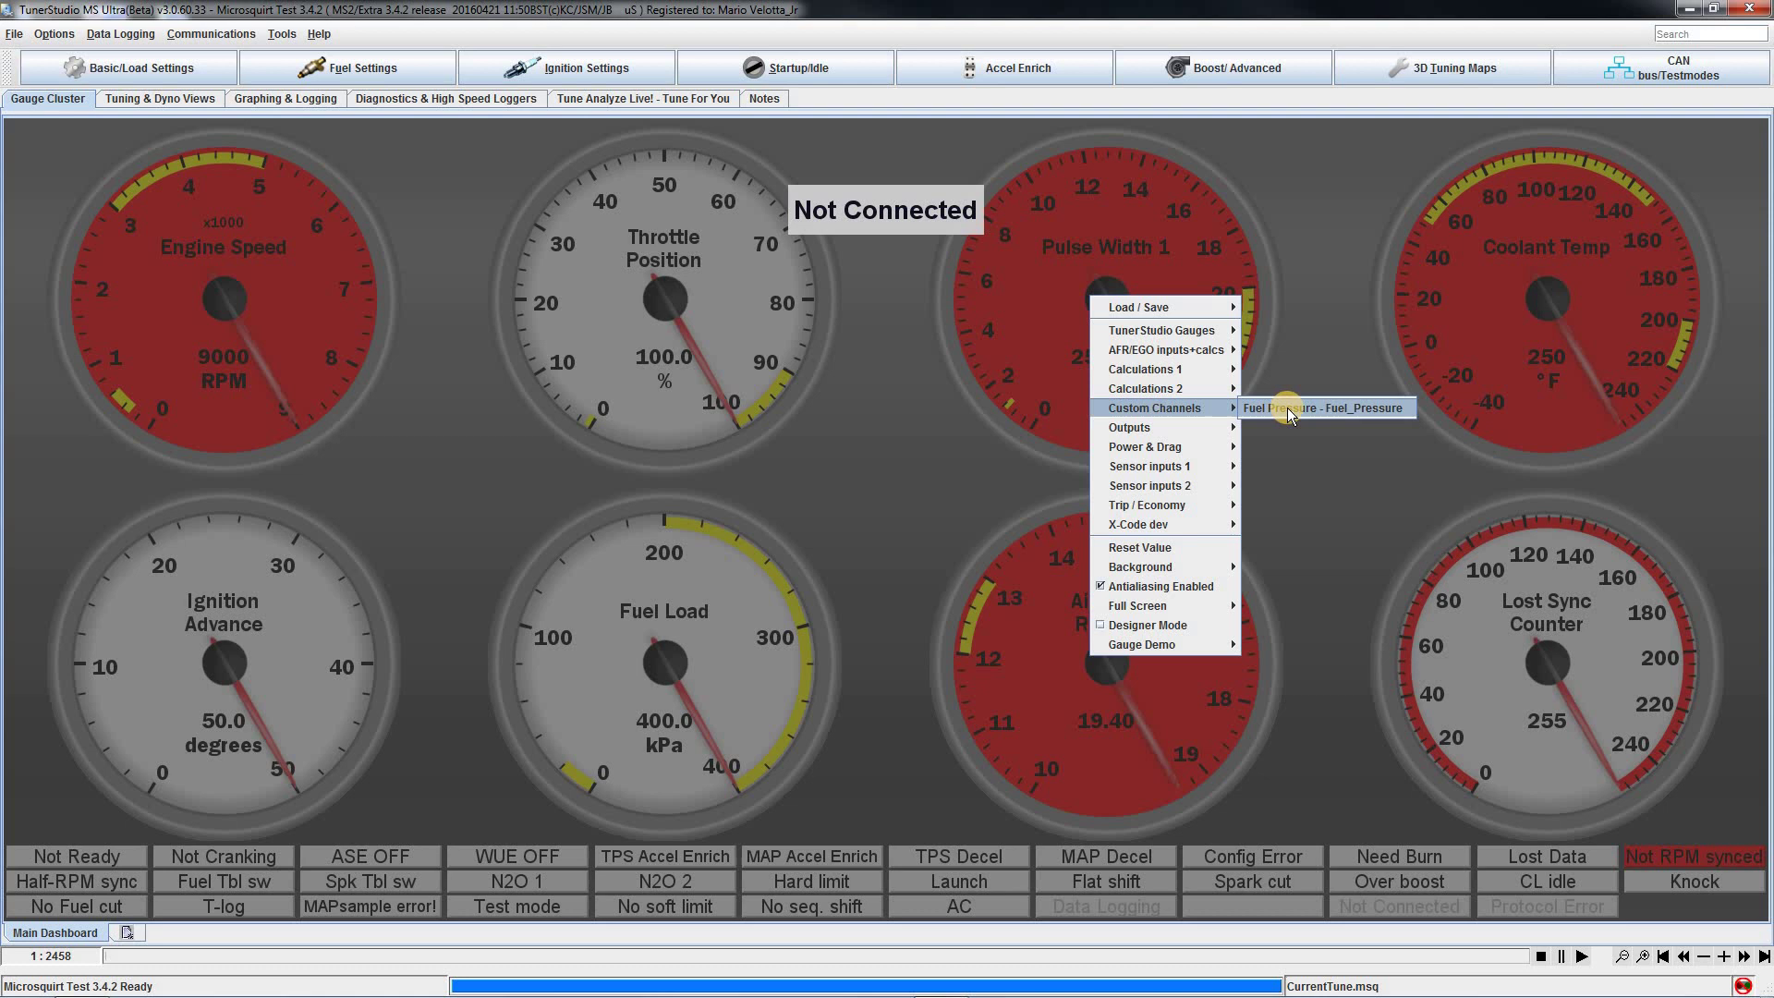
pyautogui.click(1287, 407)
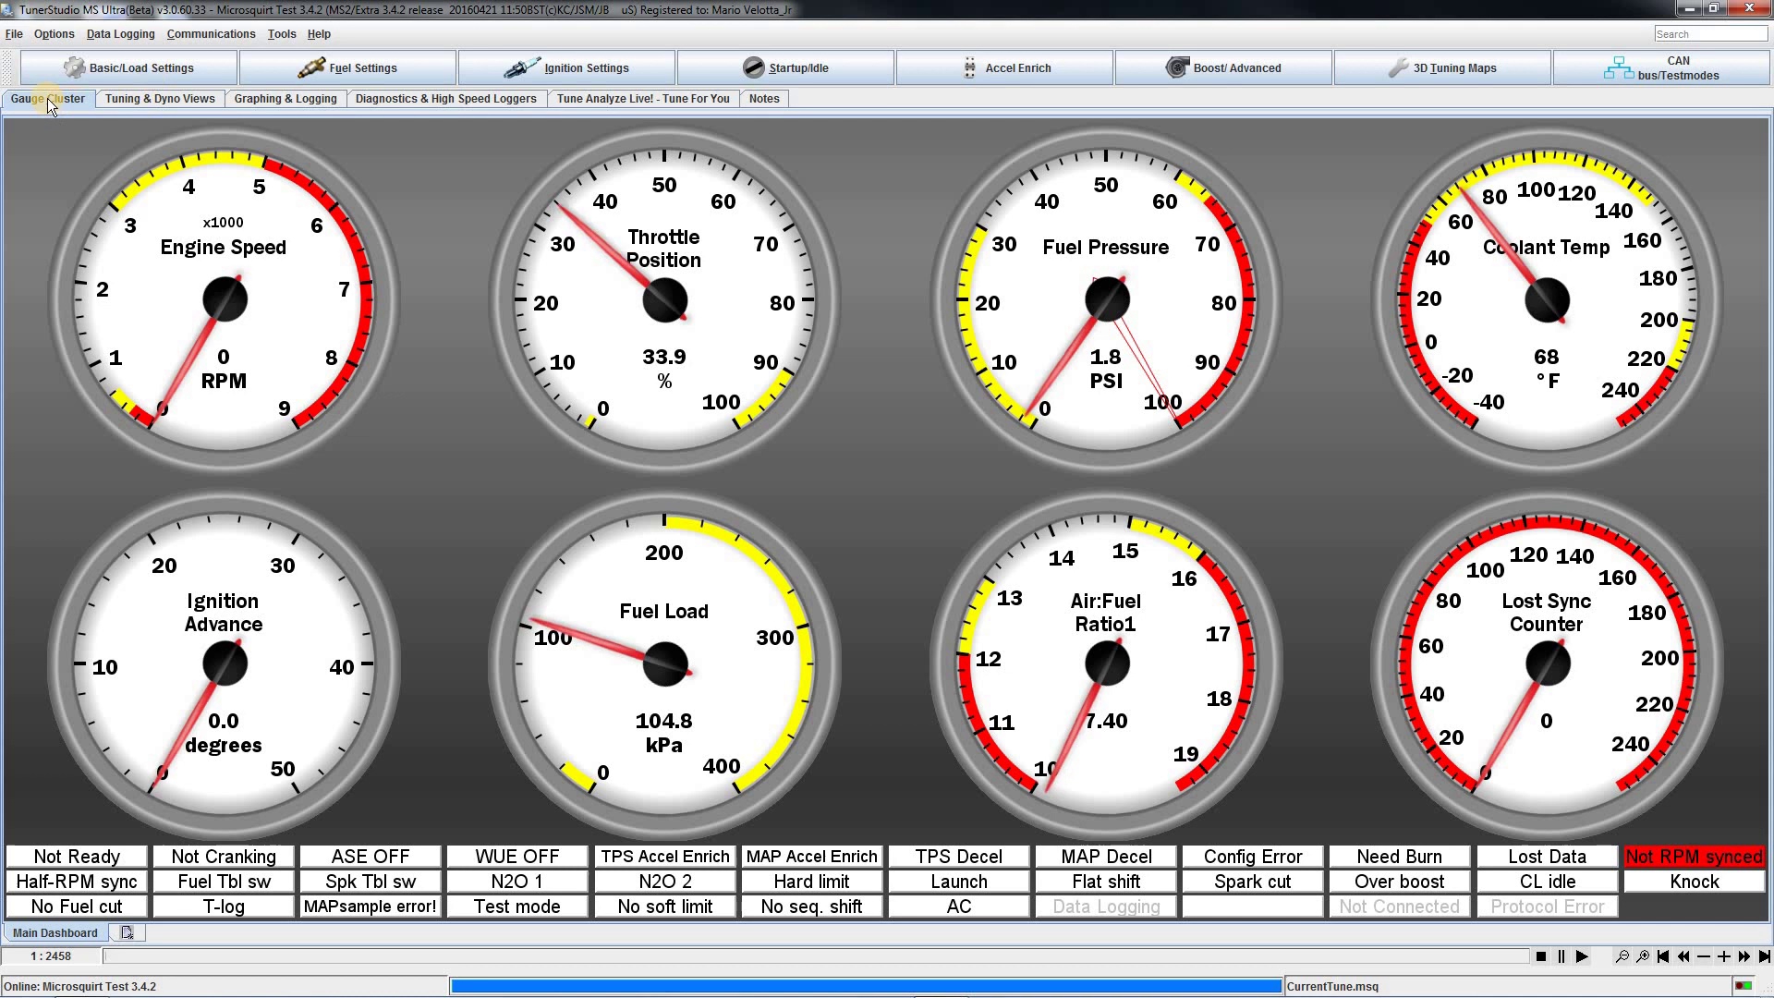
# Start a data log in Graphing & Logging, saved as 2018-11-15_12.44.01.msl
pyautogui.click(296, 100)
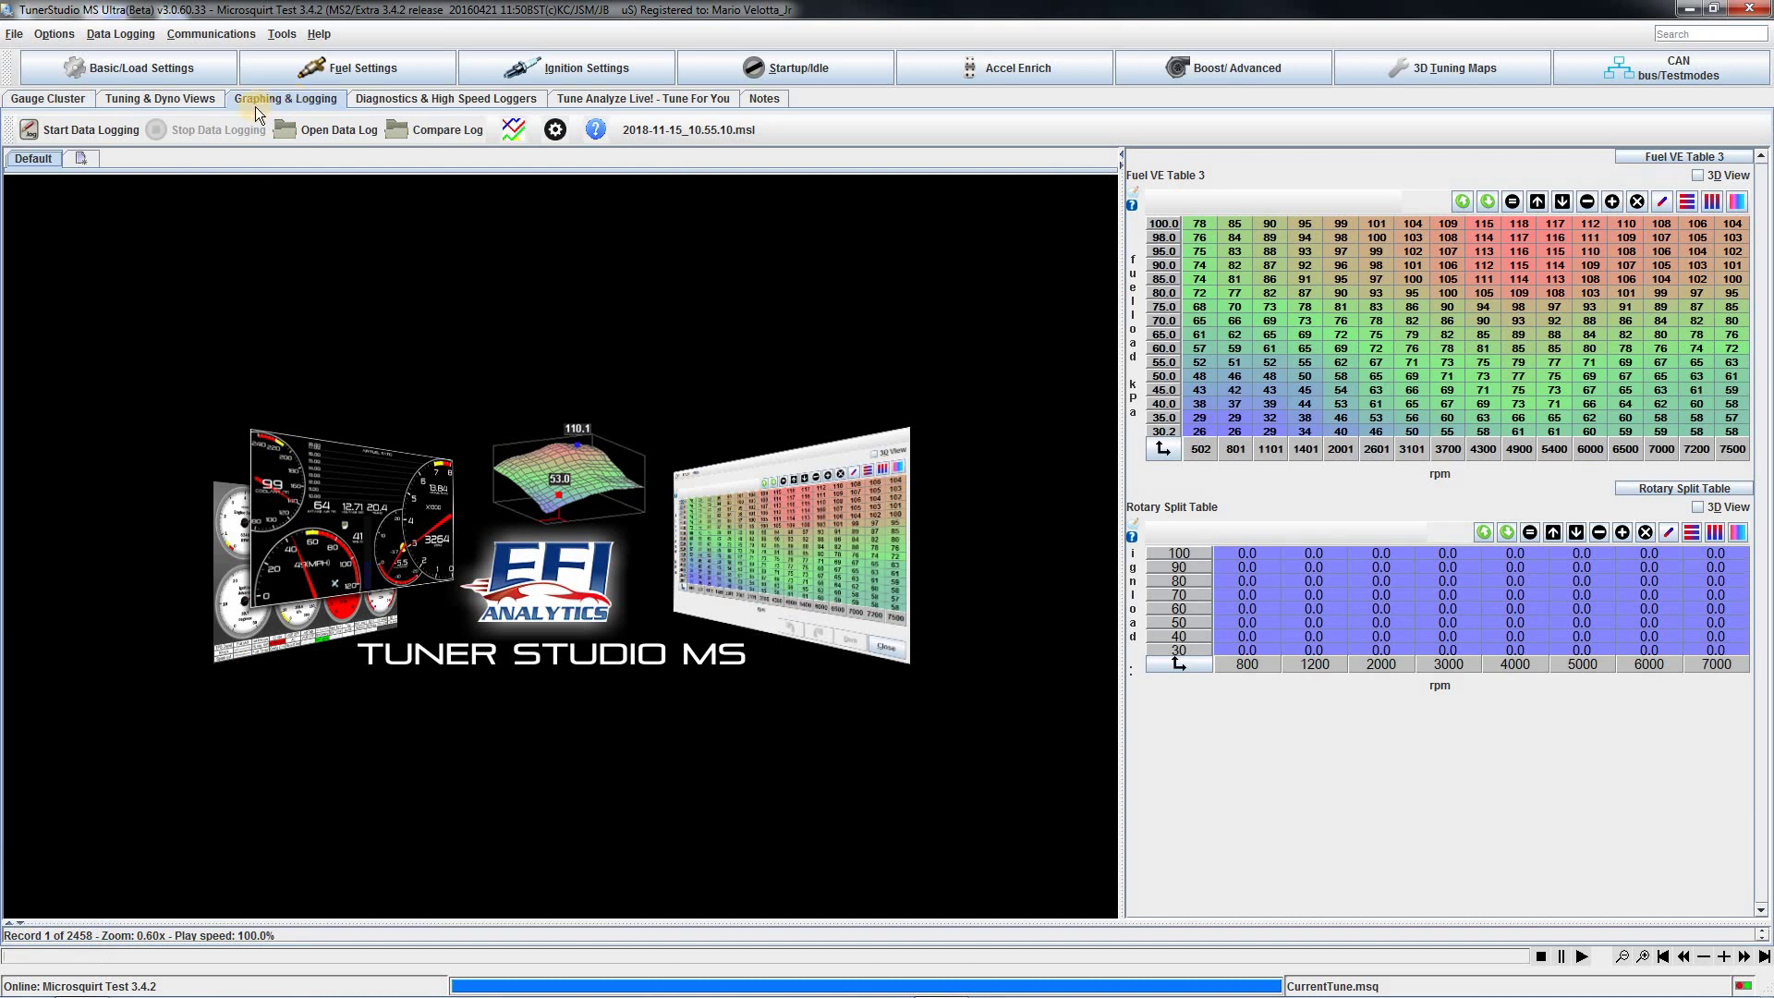
pyautogui.click(75, 125)
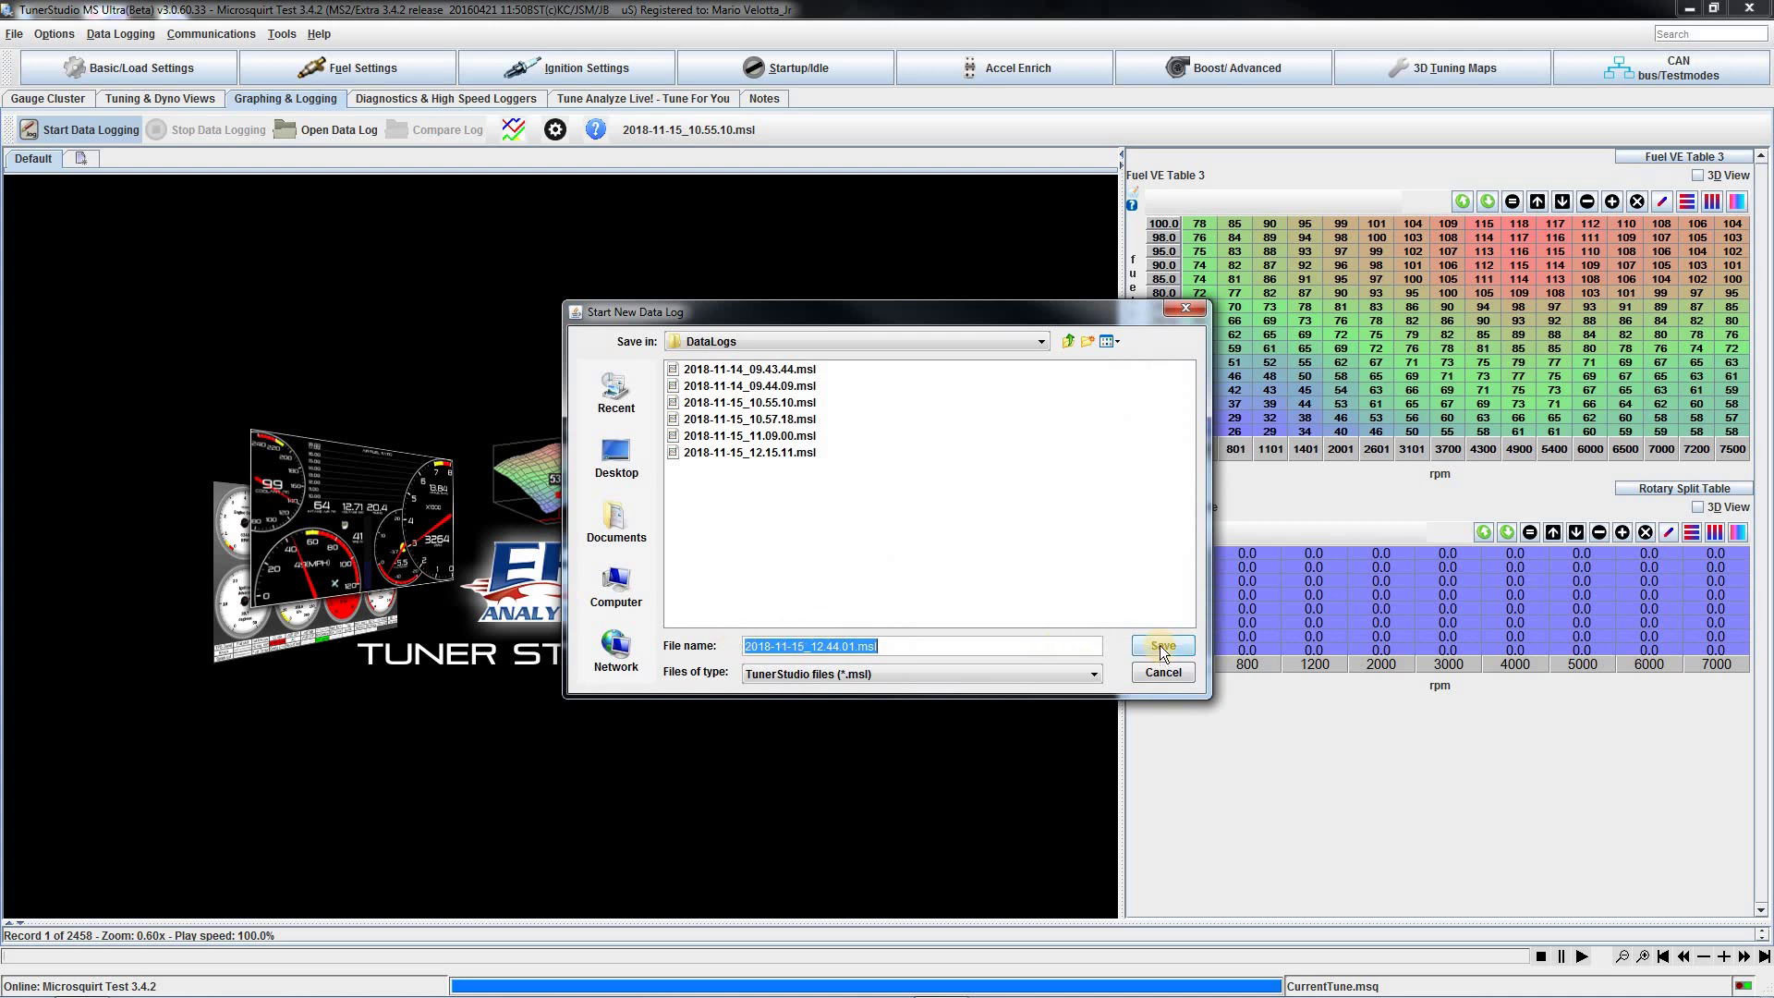
pyautogui.click(1161, 643)
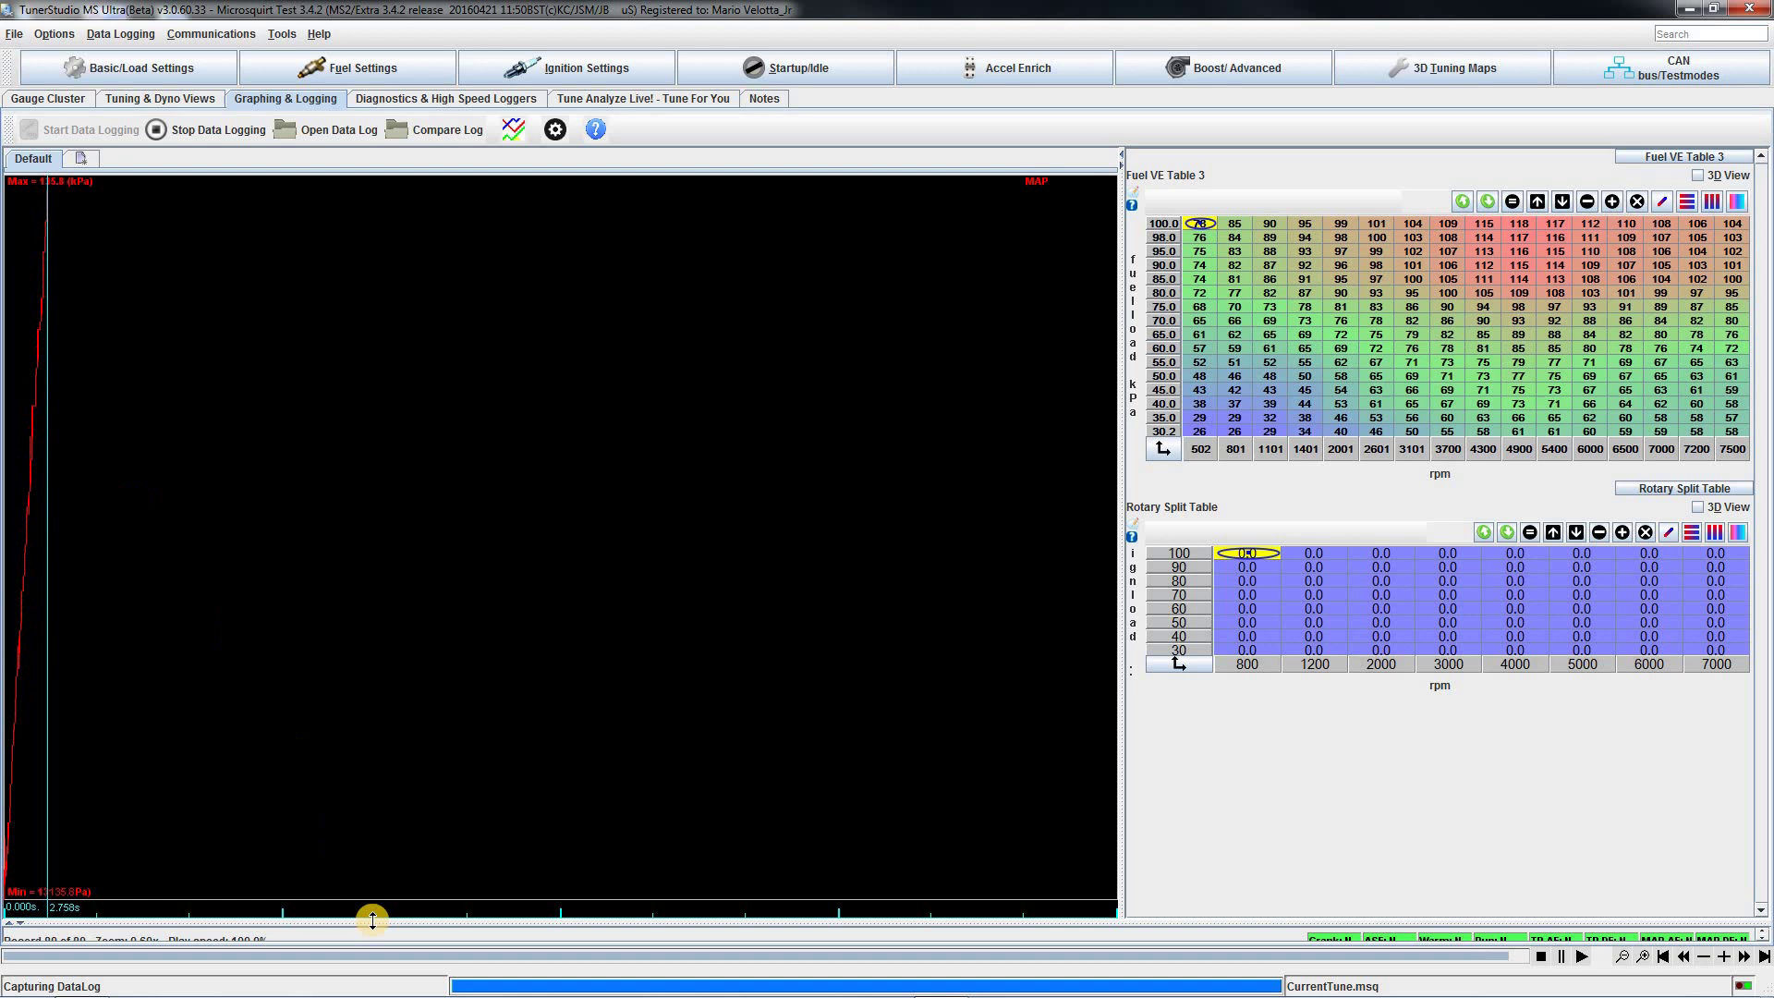
# Reveal the channel readouts and graph Fuel Pressure alongside the MAP trace
pyautogui.moveTo(381, 922); pyautogui.dragTo(388, 579)
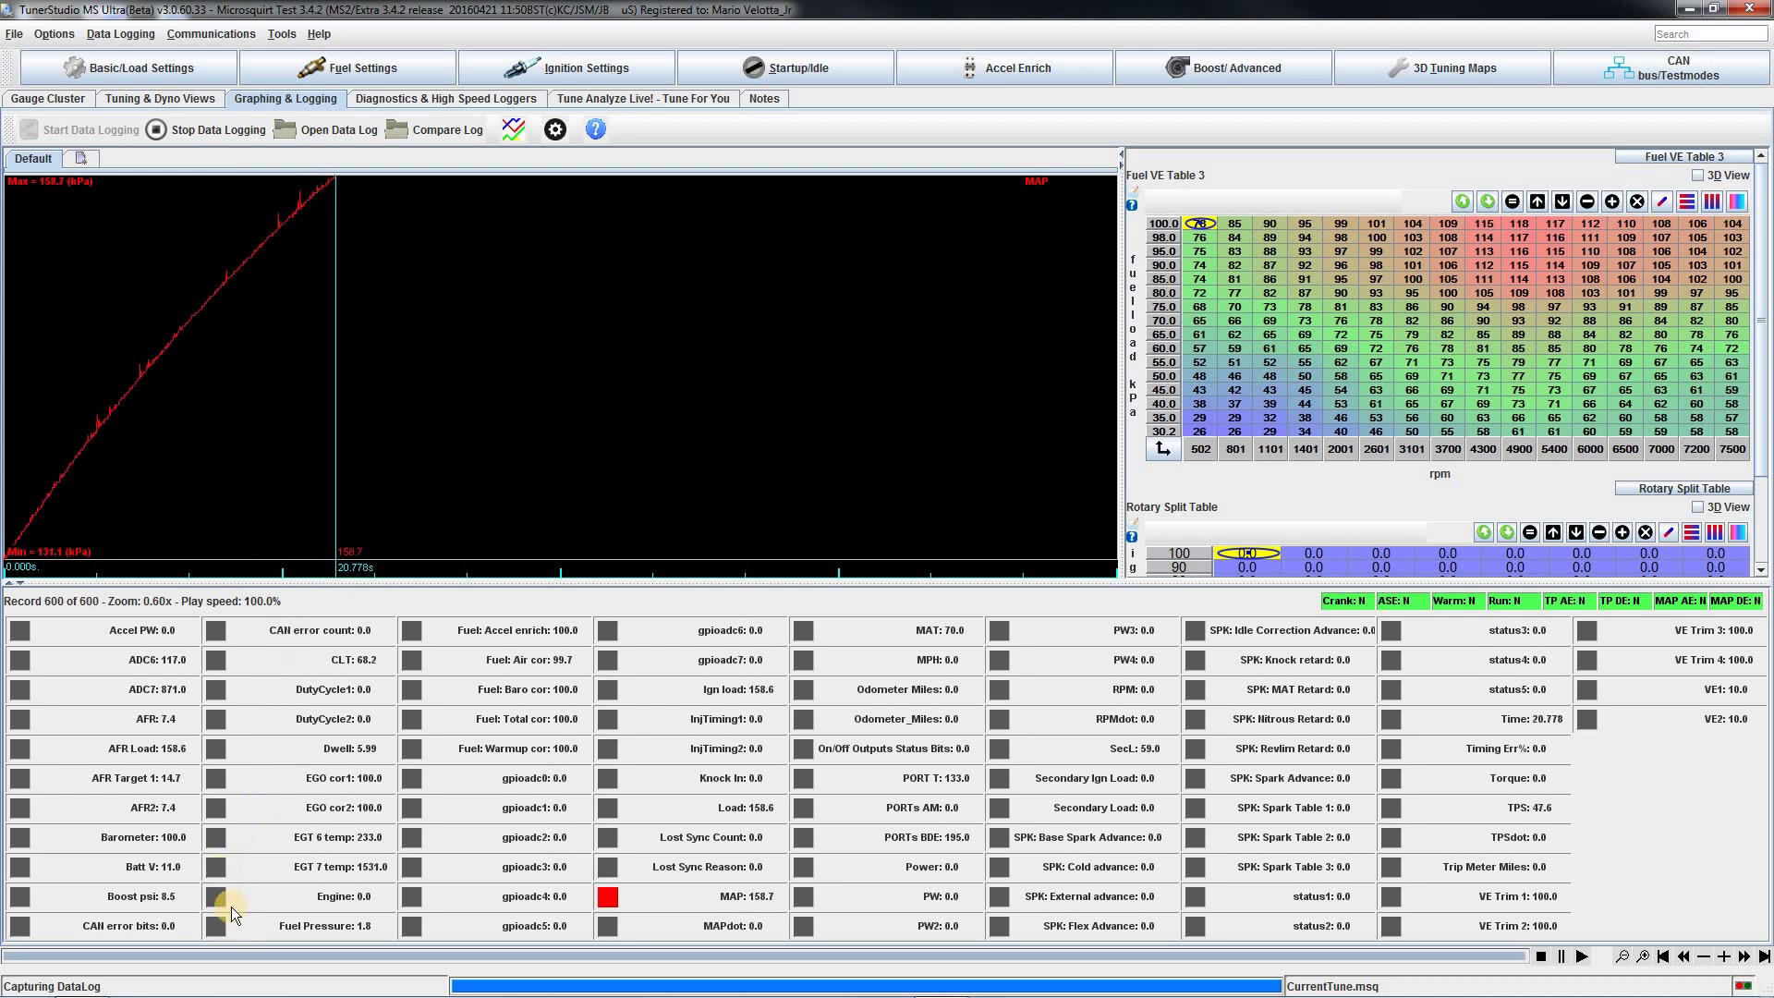
pyautogui.click(215, 926)
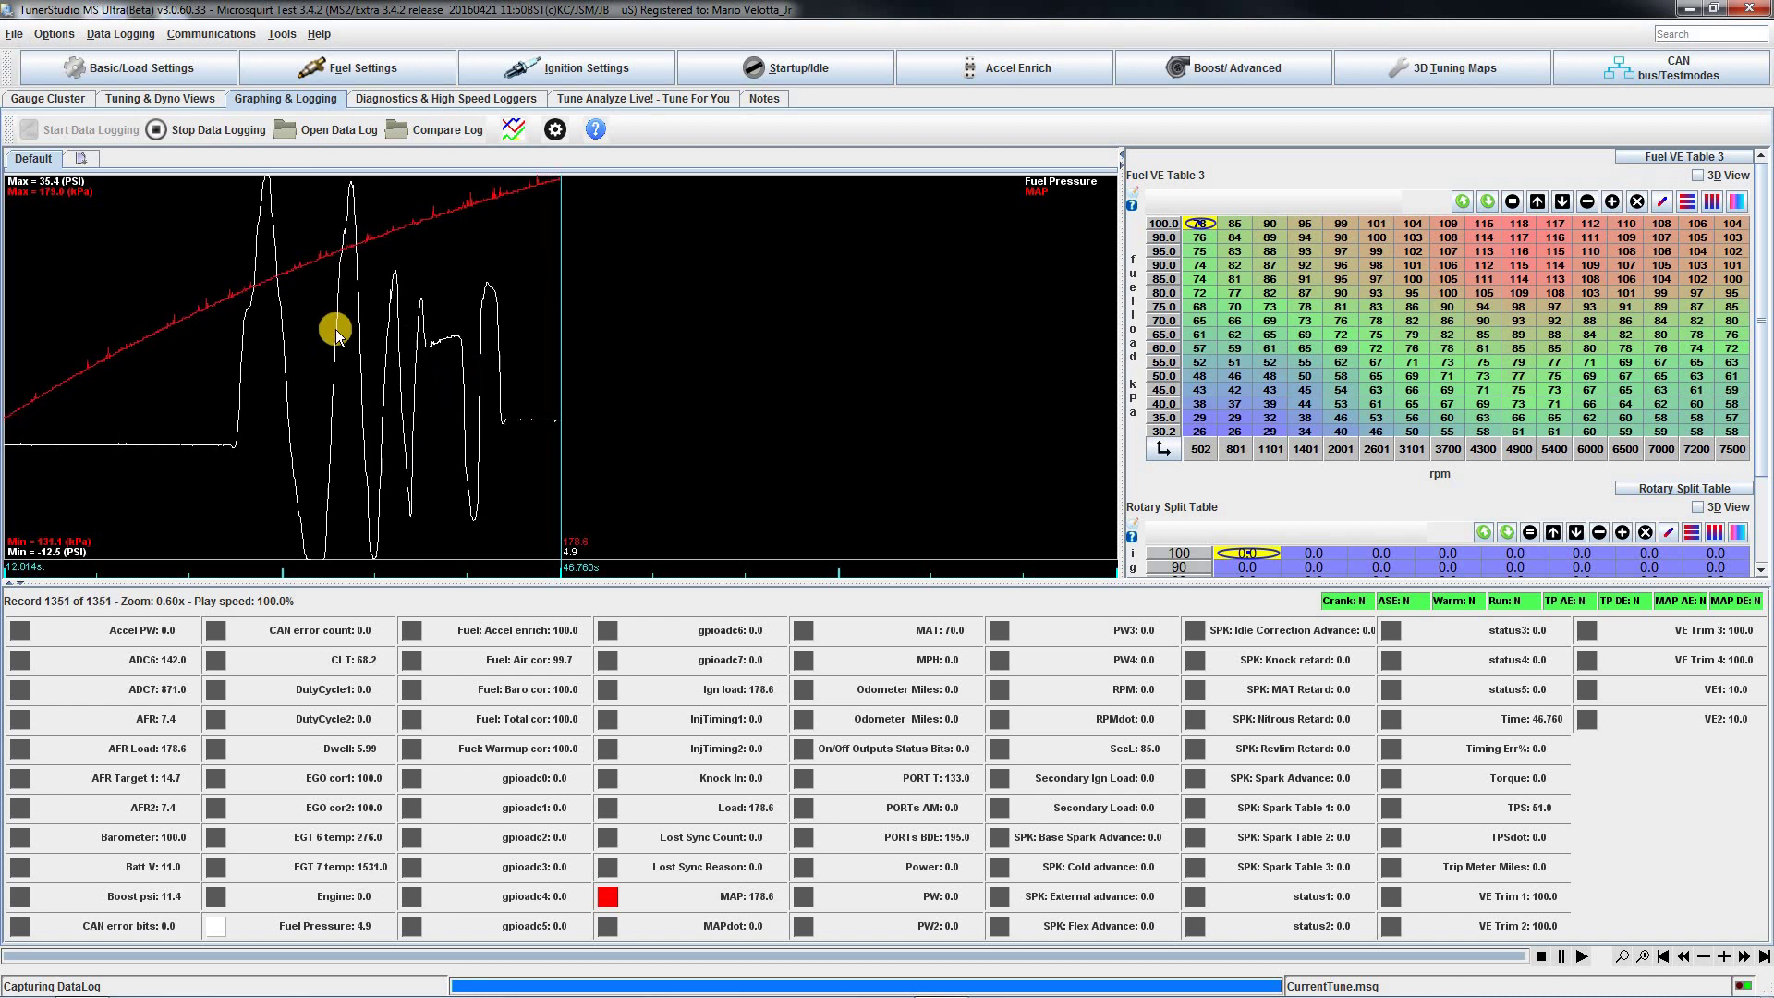
# End the Fuel_Pressure data log recording, go back to the Gauge Cluster, and minimise TunerStudio MS
pyautogui.click(158, 130)
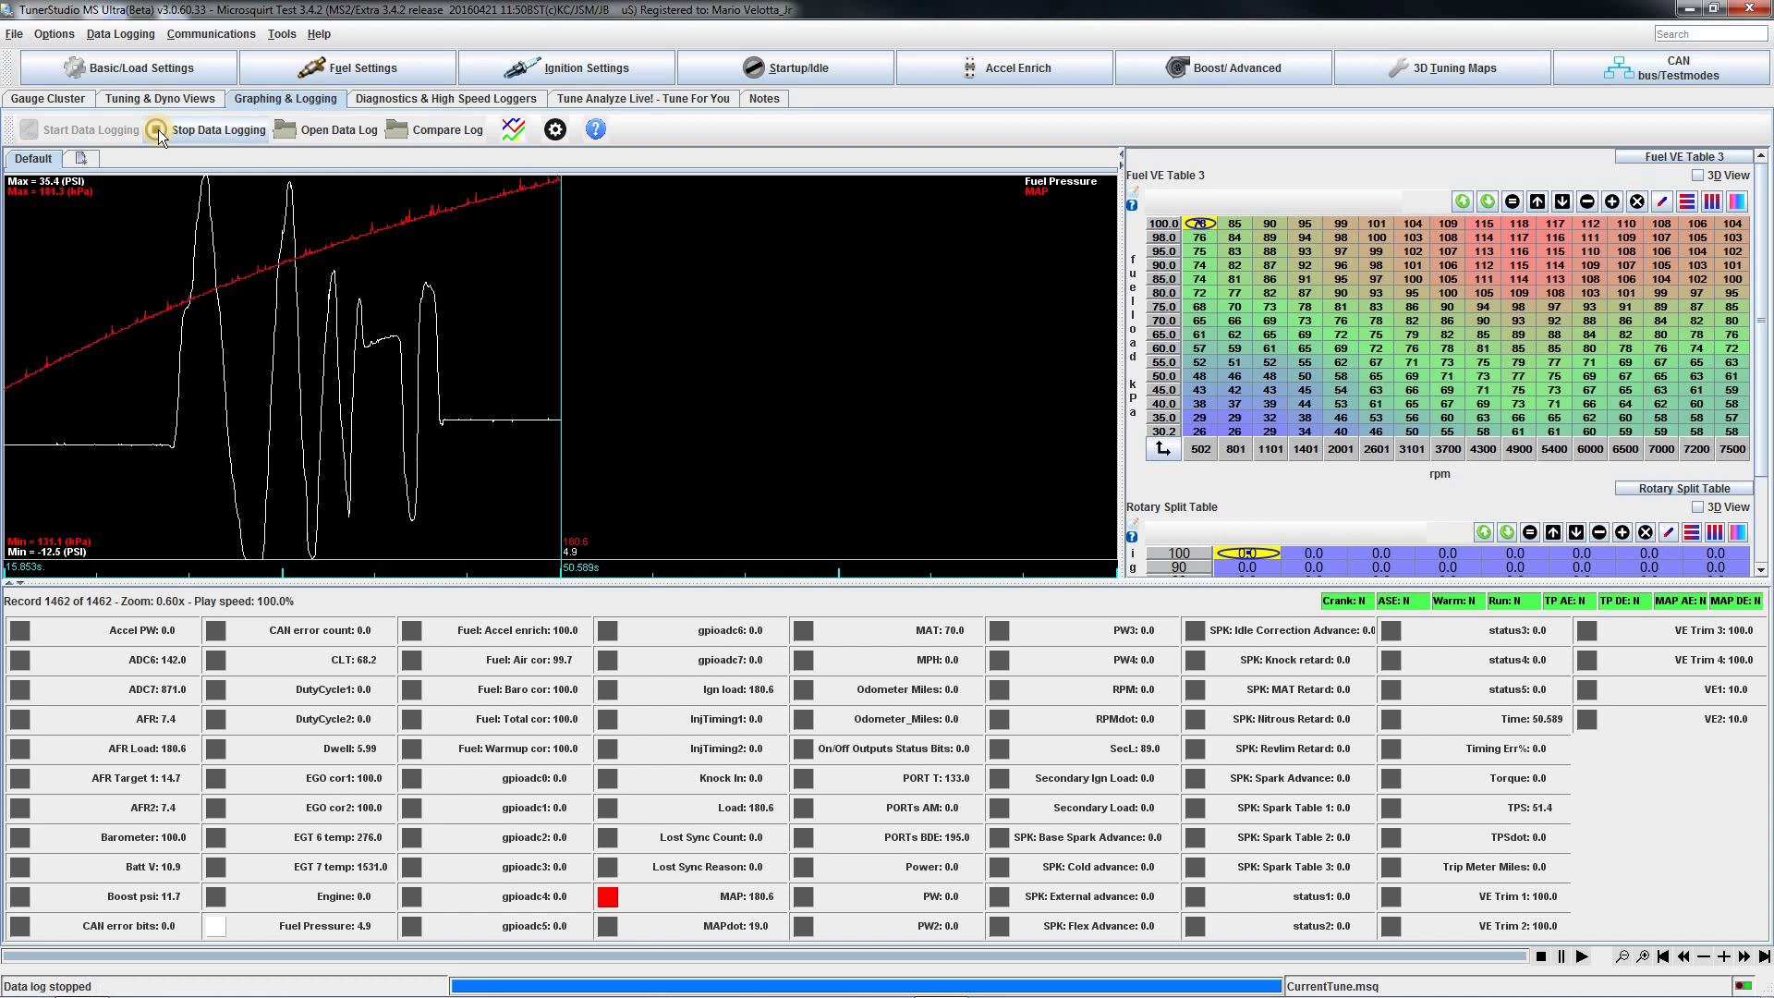
pyautogui.click(52, 98)
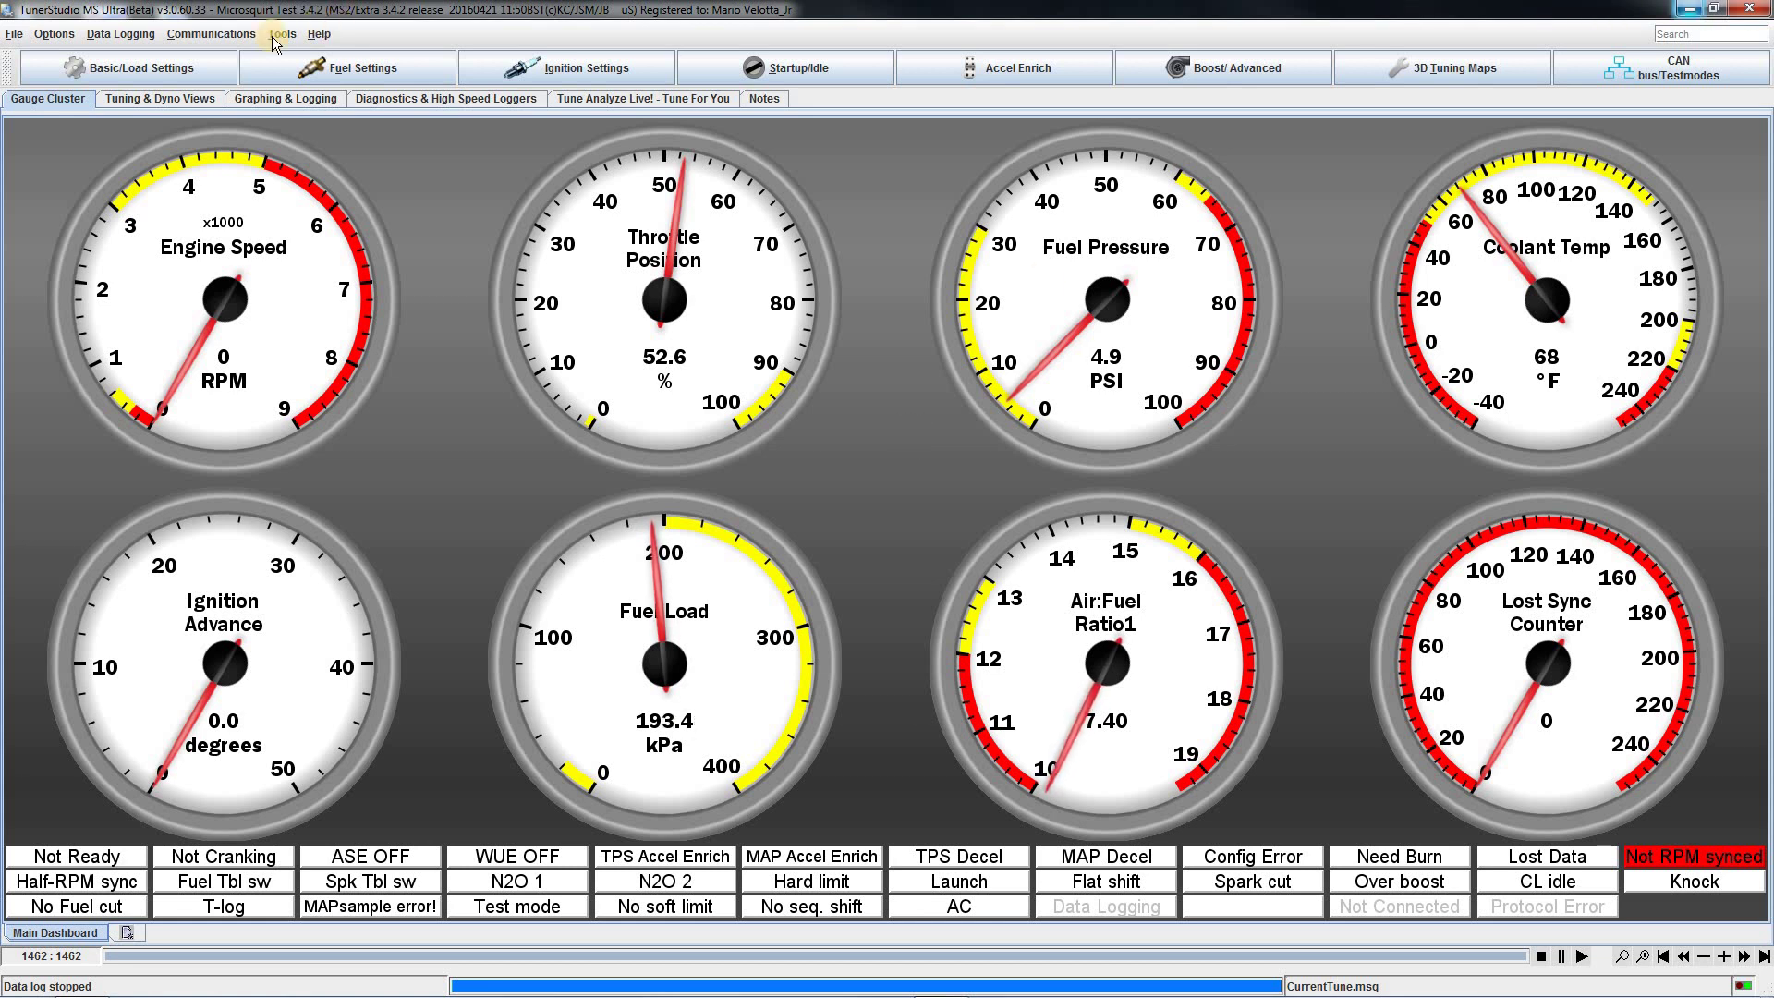
pyautogui.click(1688, 9)
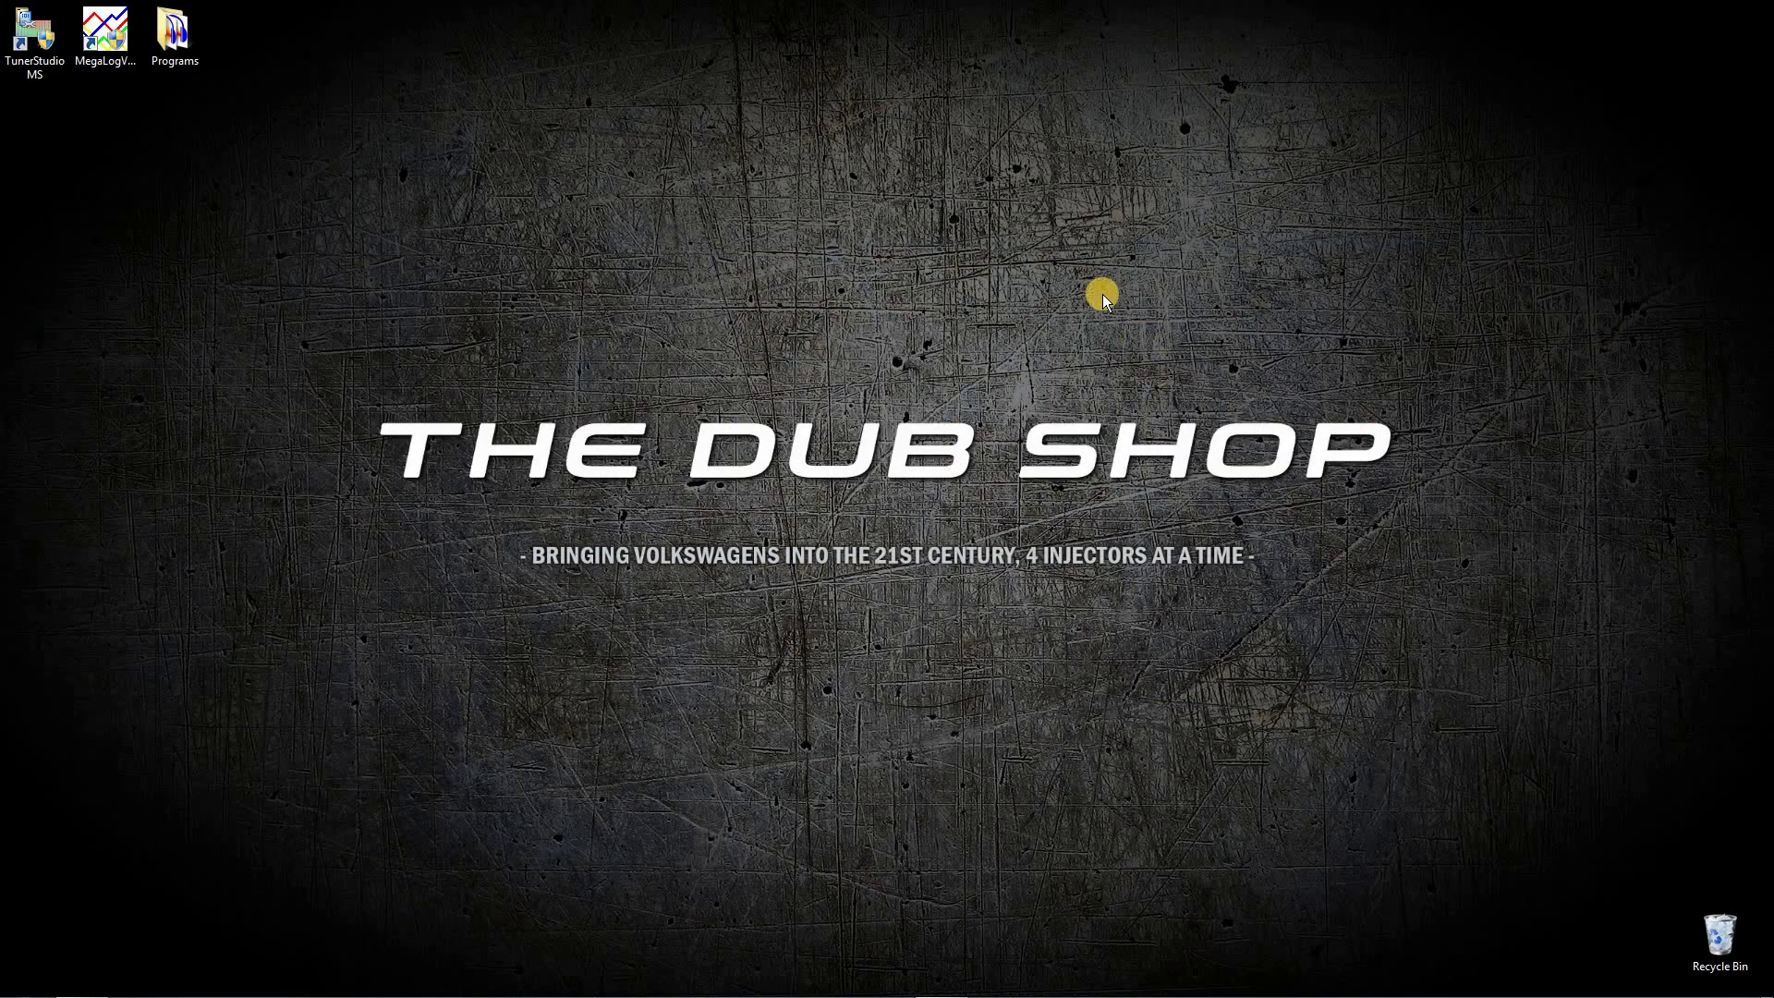